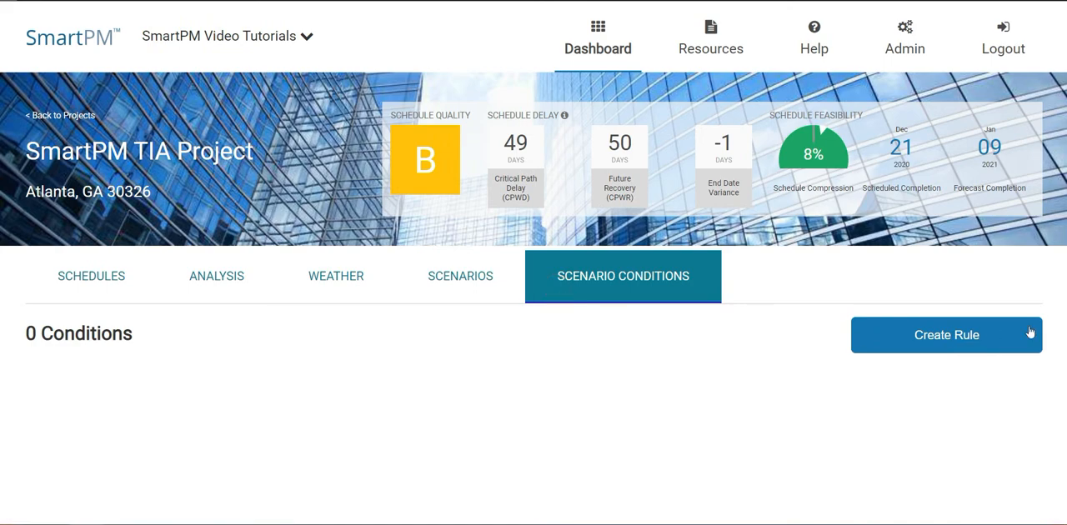
{"action": "left_click", "coordinate": [1000, 334]}
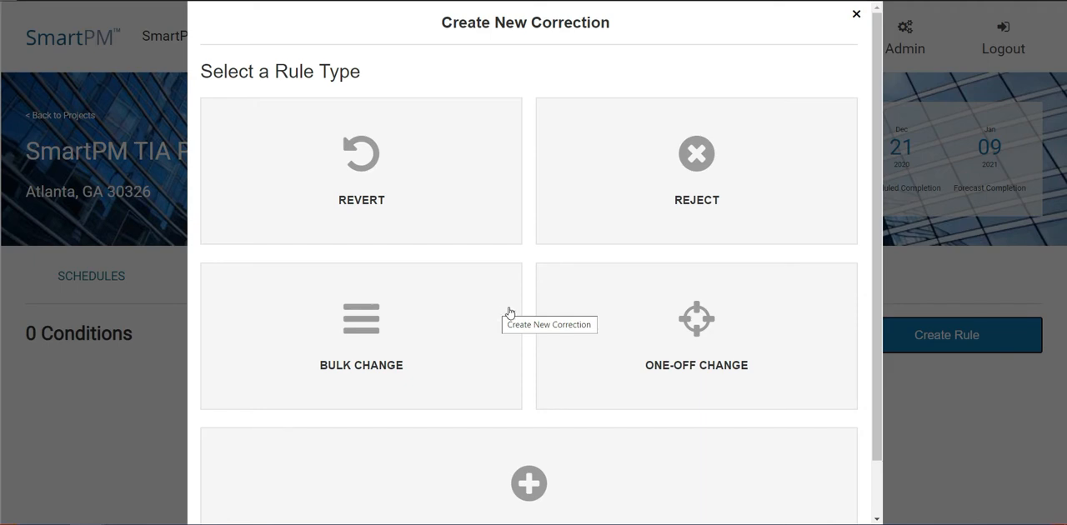
{"action": "scroll", "coordinate": [508, 311], "scroll_direction": "down", "scroll_amount": 1}
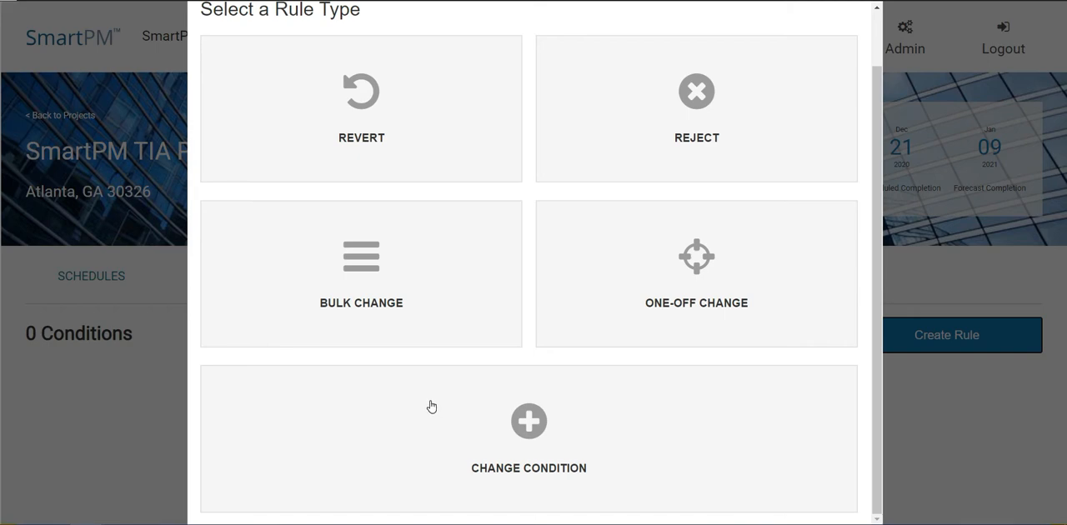
{"action": "left_click", "coordinate": [143, 407]}
Step: Open the schedule of the Originals scenario and filter its activities to Complete Critical Path
{"action": "left_click", "coordinate": [436, 281]}
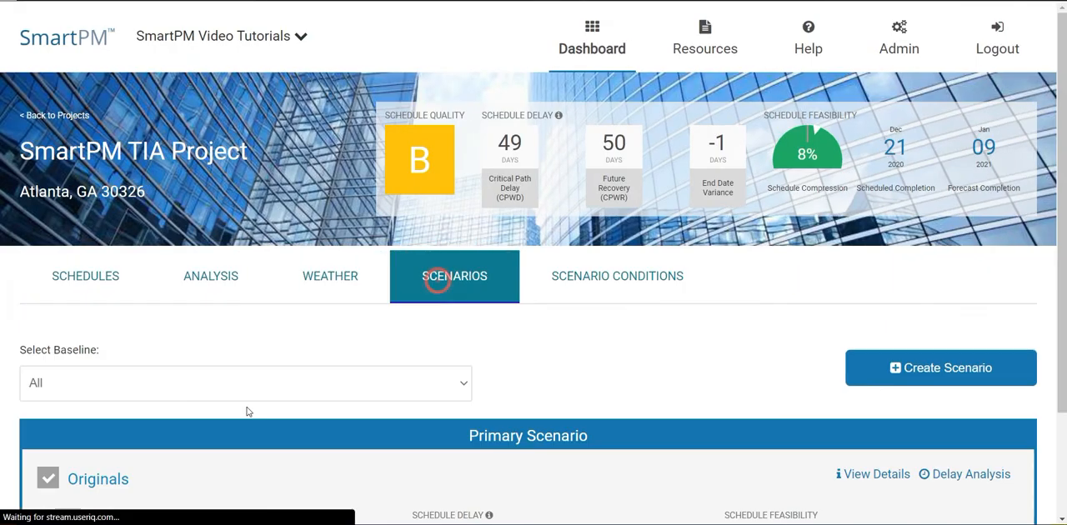
{"action": "left_click", "coordinate": [88, 481]}
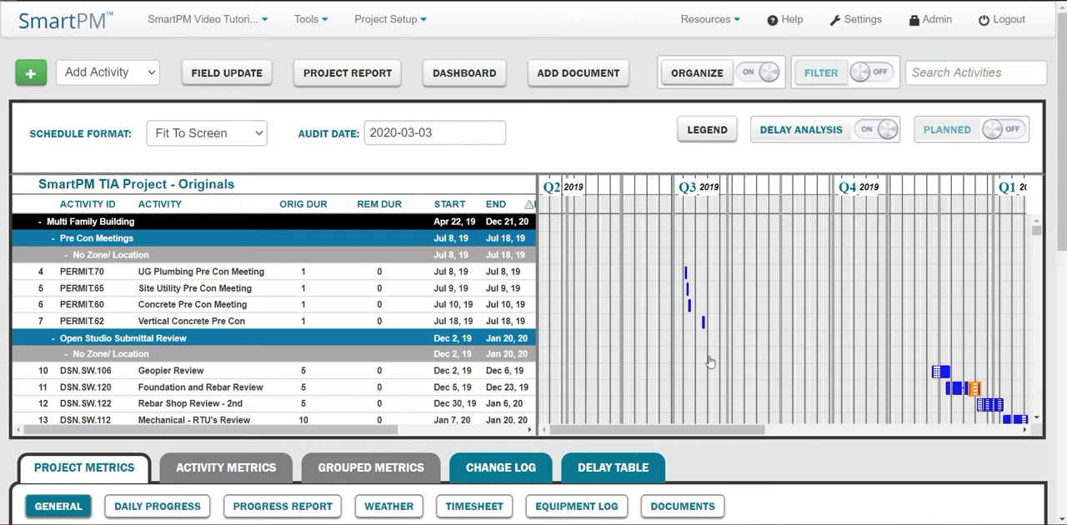
{"action": "left_click", "coordinate": [864, 76]}
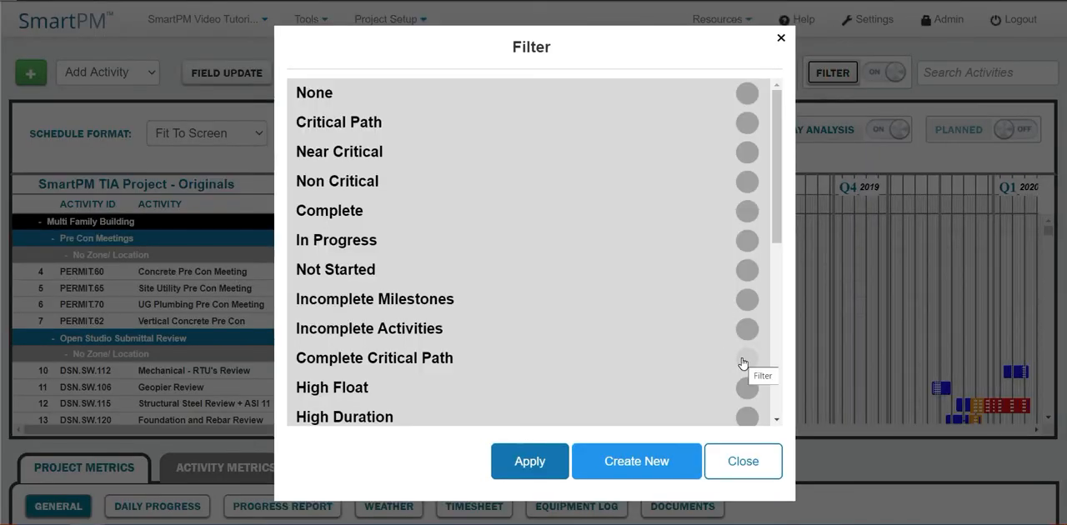
{"action": "left_click", "coordinate": [743, 361]}
{"action": "left_click", "coordinate": [542, 469]}
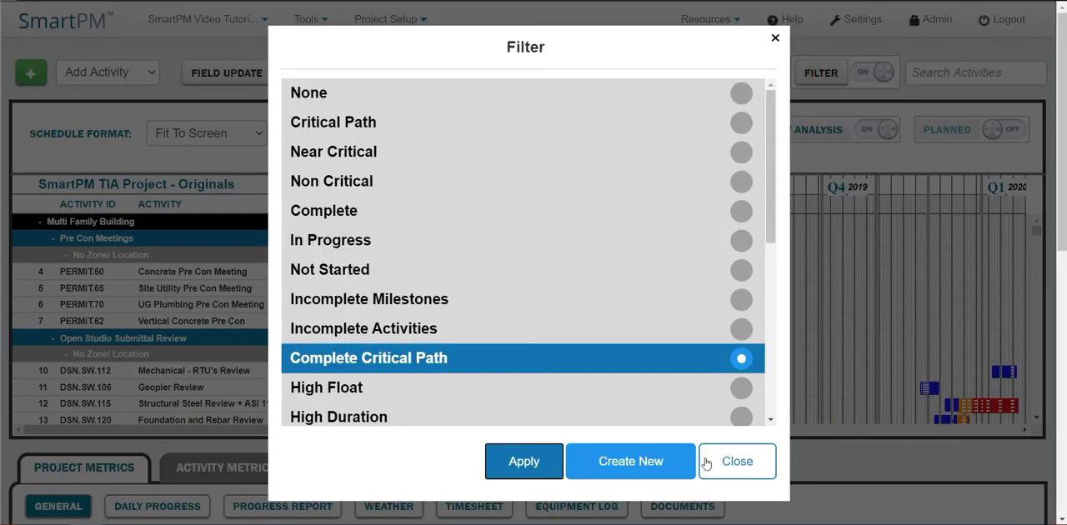
{"action": "left_click", "coordinate": [708, 464]}
Step: Sort the activities by end date and examine the critical path bars down to Erect Steel - Thru Level 2 - SEQ 2
{"action": "left_click", "coordinate": [504, 205]}
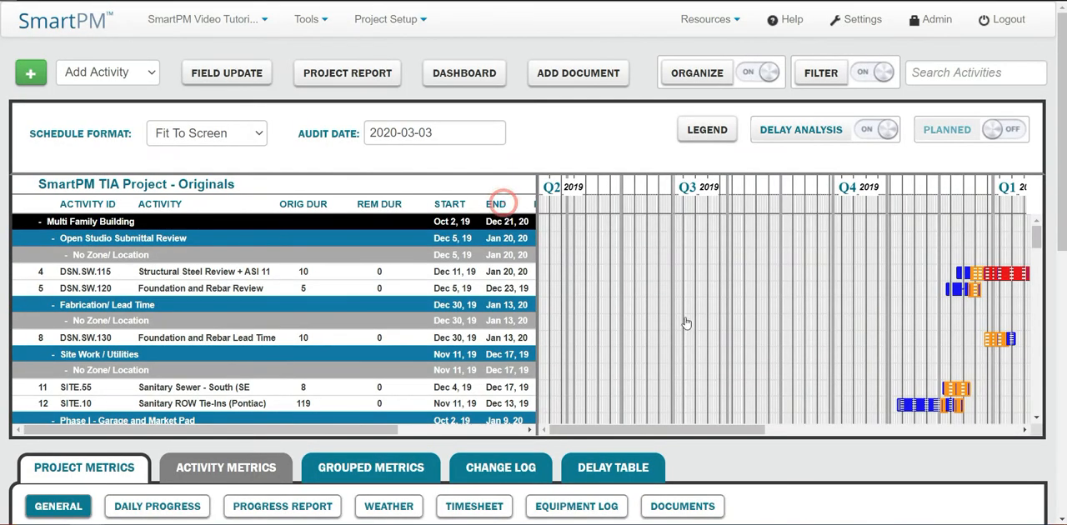
{"action": "left_click_drag", "start_coordinate": [679, 429], "coordinate": [802, 433]}
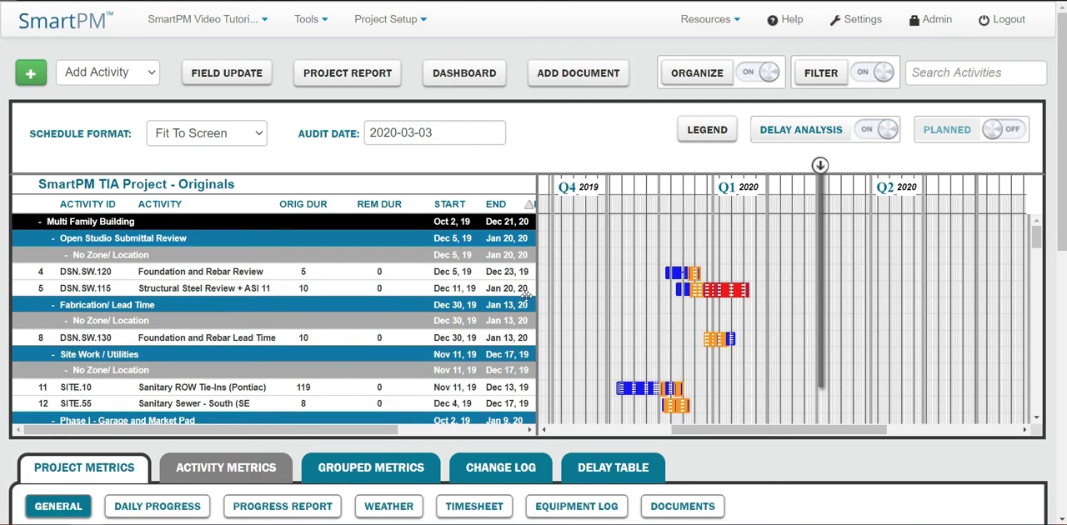
{"action": "scroll", "coordinate": [579, 308], "scroll_direction": "down", "scroll_amount": 1}
{"action": "scroll", "coordinate": [579, 307], "scroll_direction": "down", "scroll_amount": 3}
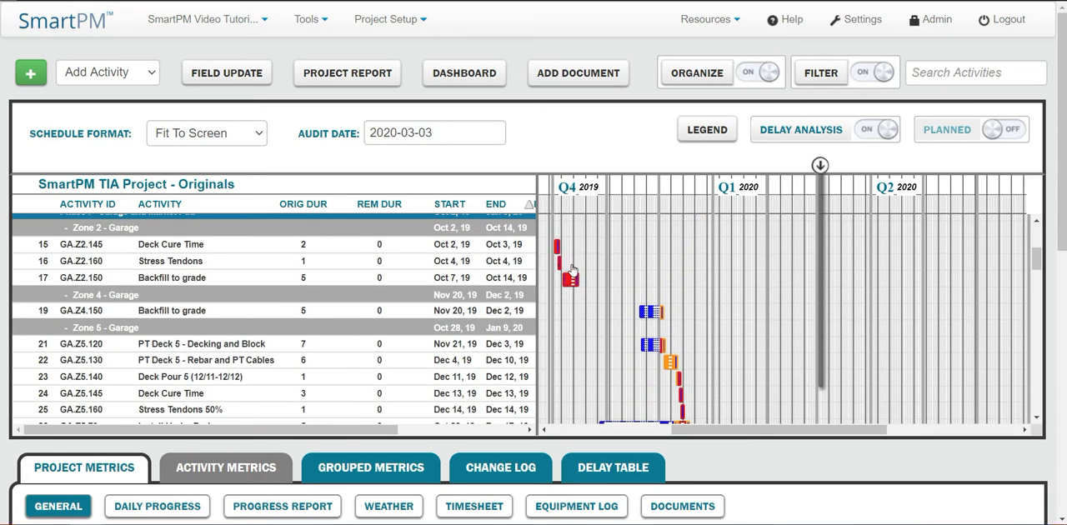
{"action": "scroll", "coordinate": [621, 311], "scroll_direction": "down", "scroll_amount": 3}
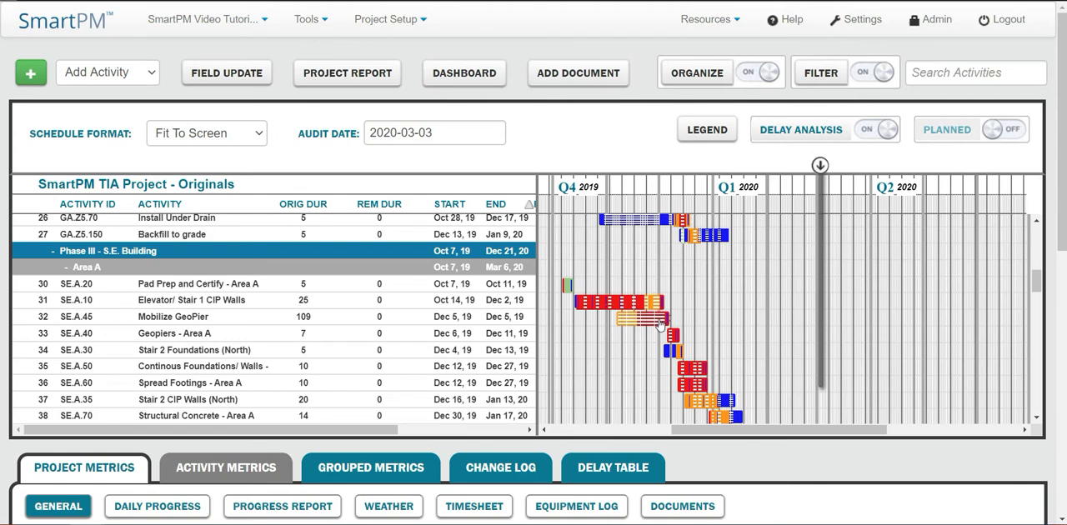
{"action": "scroll", "coordinate": [752, 371], "scroll_direction": "down", "scroll_amount": 1}
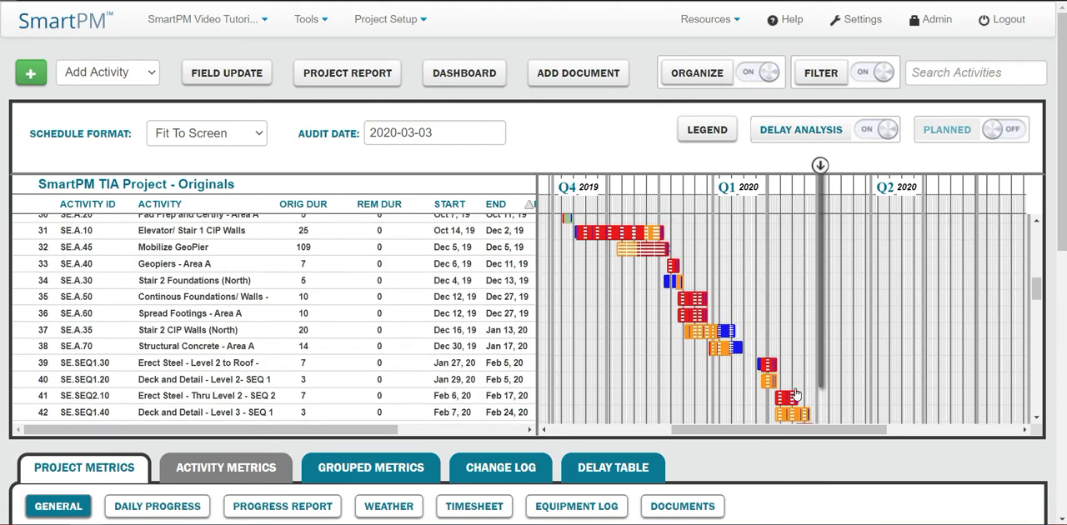
{"action": "left_click", "coordinate": [252, 397]}
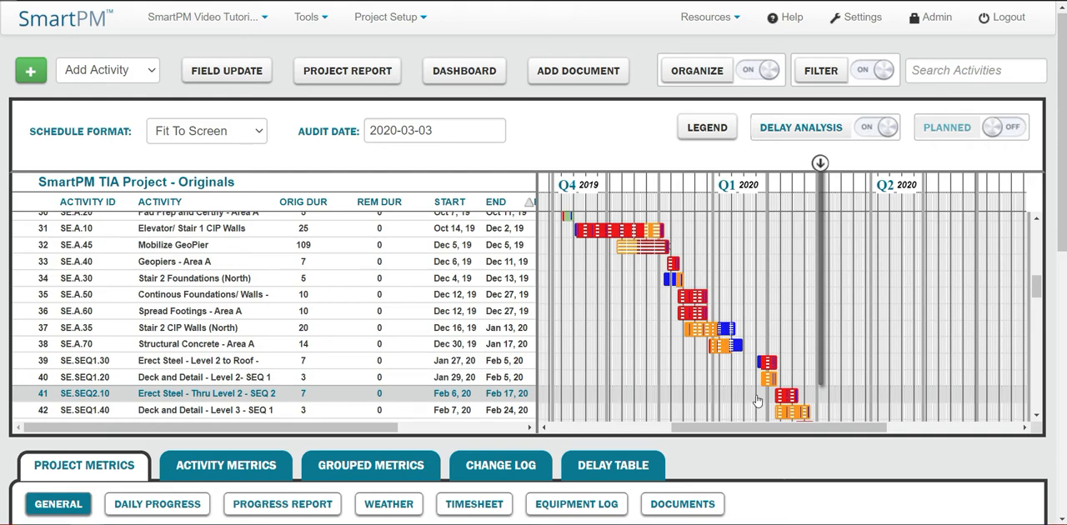
Step: Add an empty child activity code under the AREA/ PHASE code type in the project's activity codes
{"action": "left_click", "coordinate": [403, 18]}
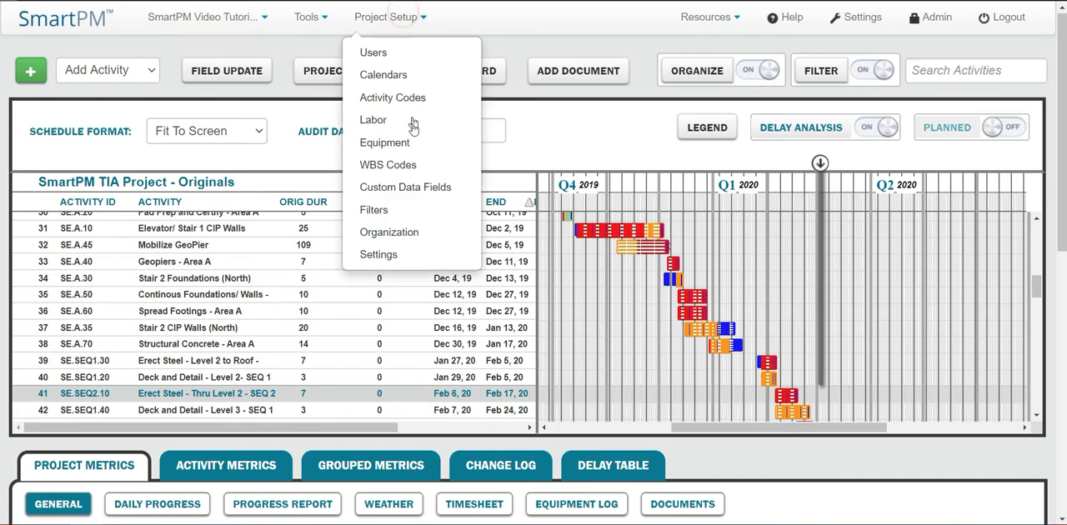
{"action": "left_click", "coordinate": [402, 97]}
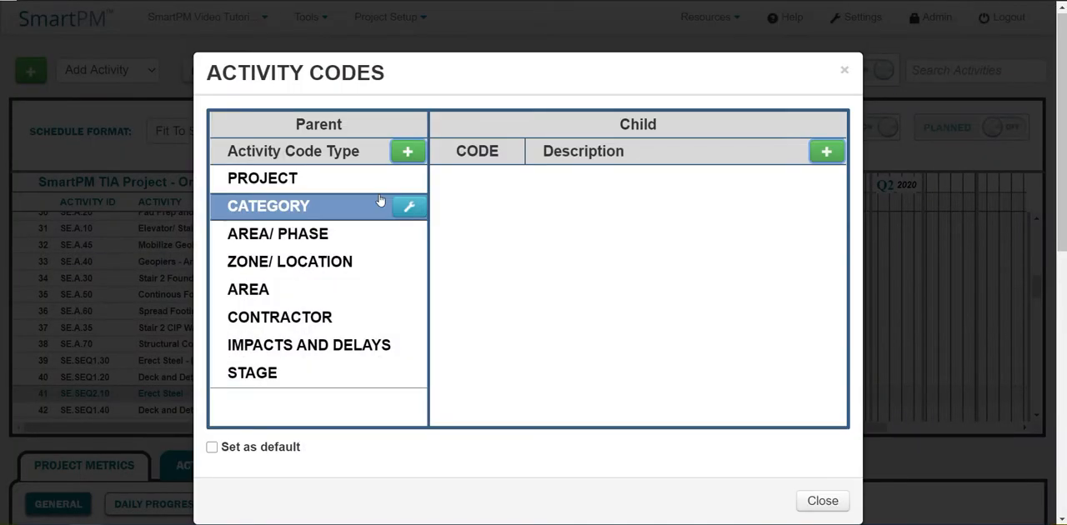
{"action": "left_click", "coordinate": [293, 237]}
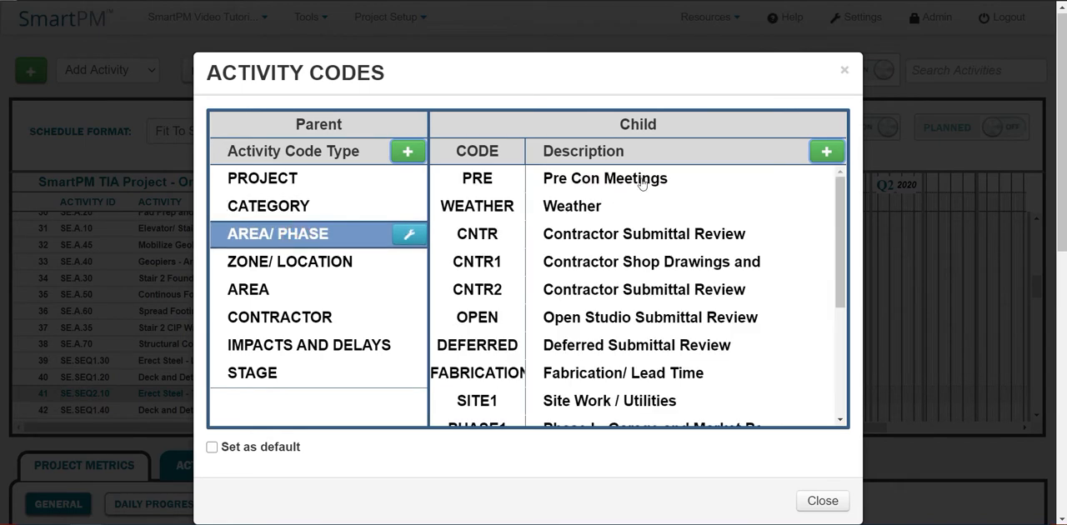
{"action": "left_click", "coordinate": [823, 152]}
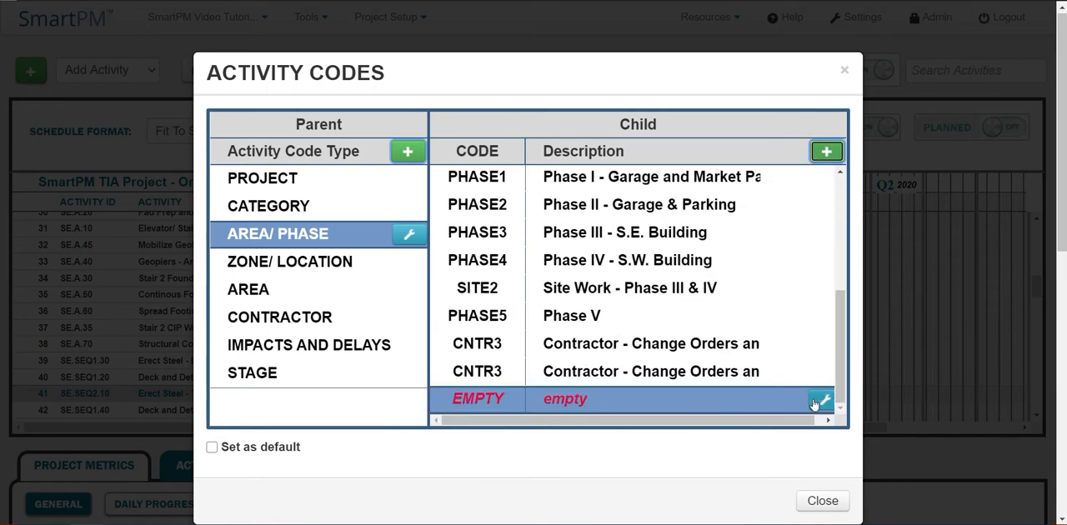
Step: Set the empty child code to TIA with the description Time Impact Analysis, save it and close the activity codes
{"action": "left_click", "coordinate": [820, 401]}
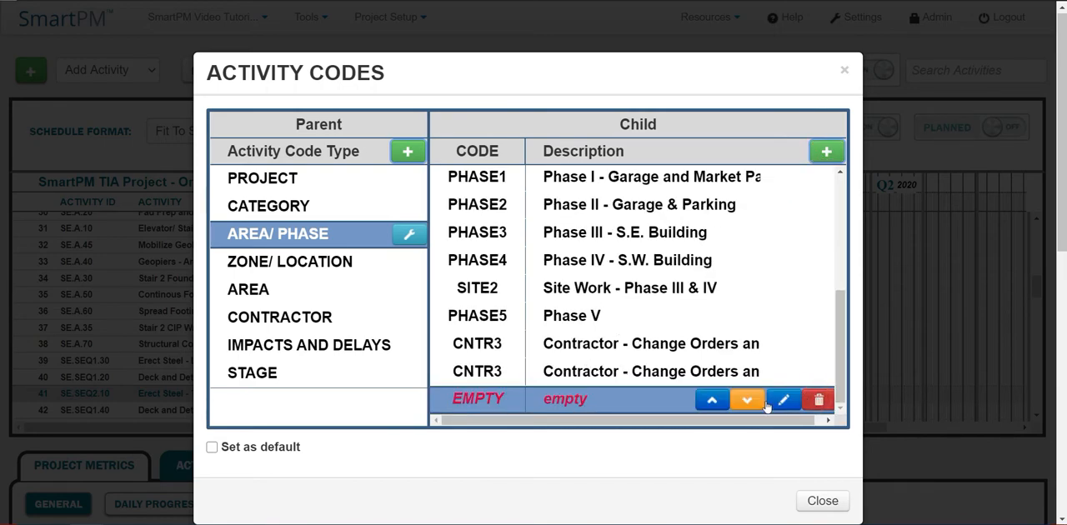
{"action": "left_click", "coordinate": [783, 401]}
{"action": "left_click", "coordinate": [488, 400]}
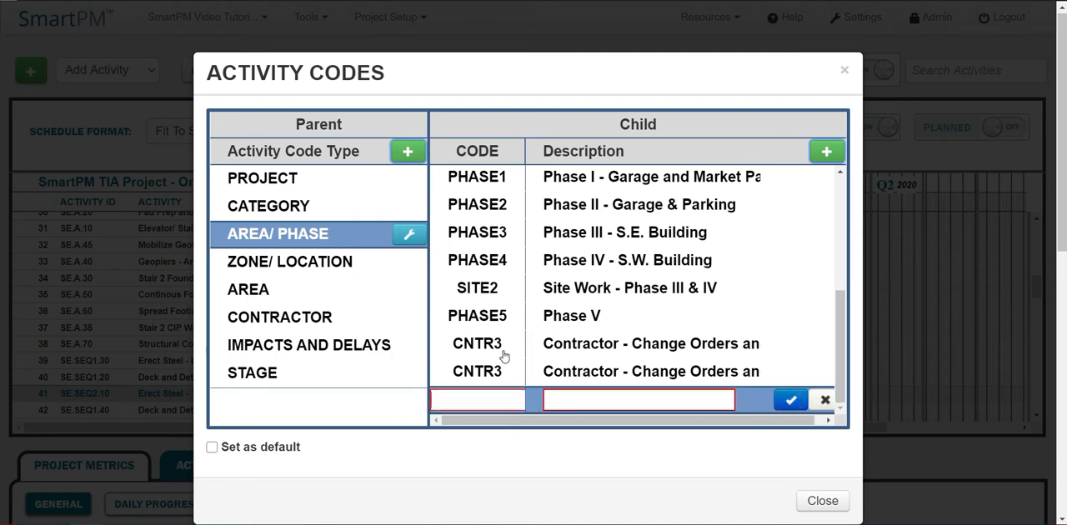
{"action": "type", "text": "TIA"}
{"action": "key", "text": "Tab"}
{"action": "type", "text": "Ti"}
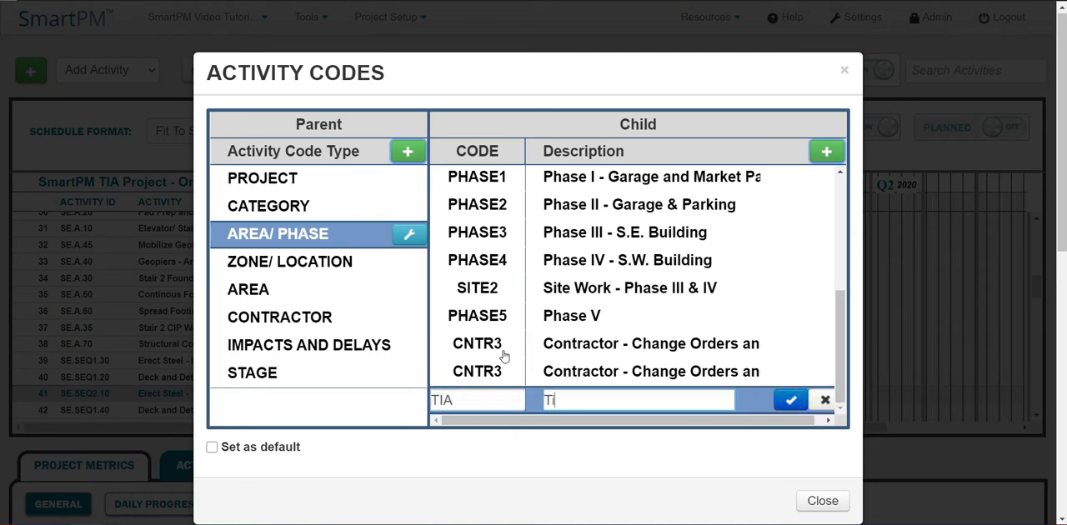
{"action": "type", "text": "me Impact Ana"}
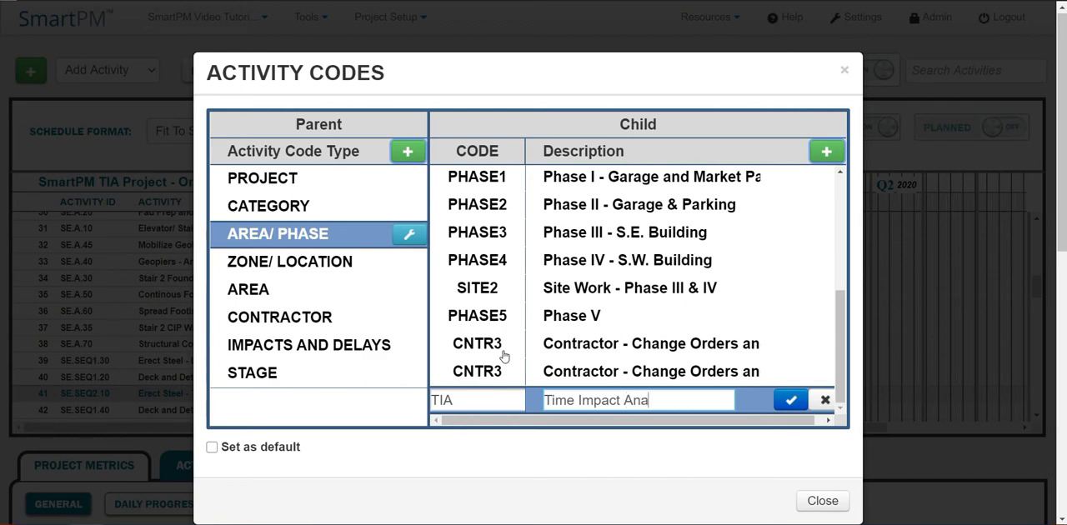
{"action": "type", "text": "lysis"}
{"action": "left_click", "coordinate": [792, 403]}
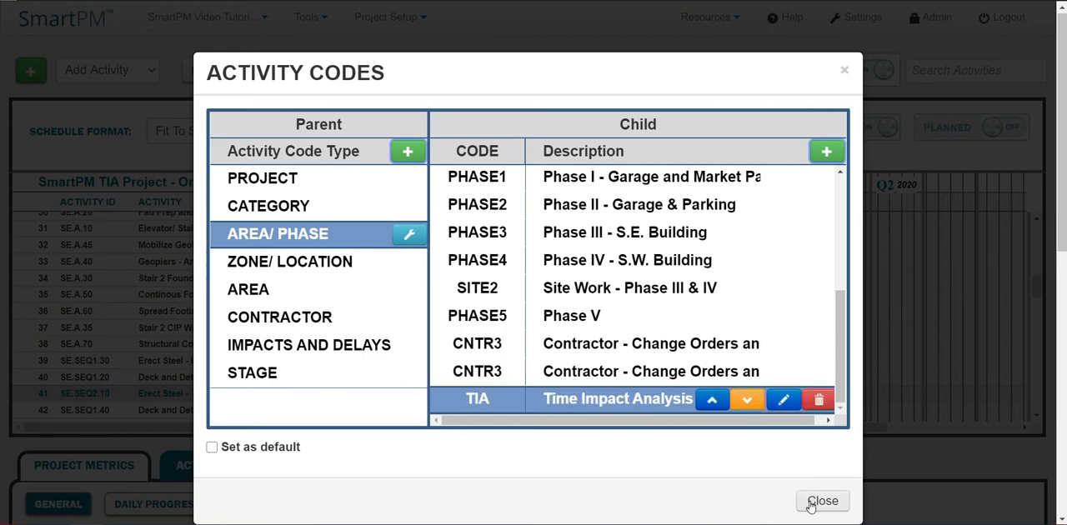
{"action": "left_click", "coordinate": [810, 506]}
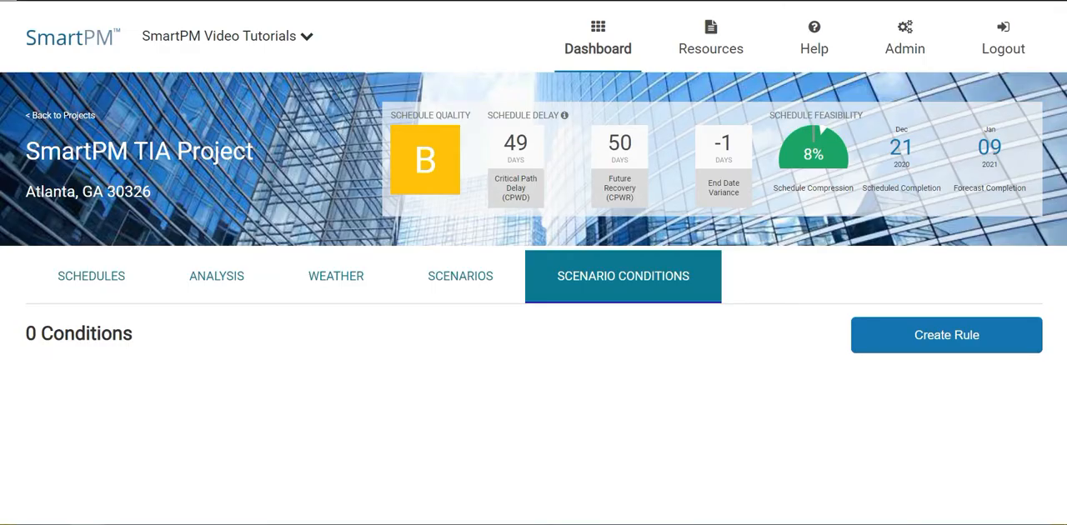
Step: Start a Change Condition rule based on the 19.12.02 - SMARTPM SITE SHUTDOWN - UD02-POBS.XER schedule and proceed to adding activities
{"action": "left_click", "coordinate": [921, 346]}
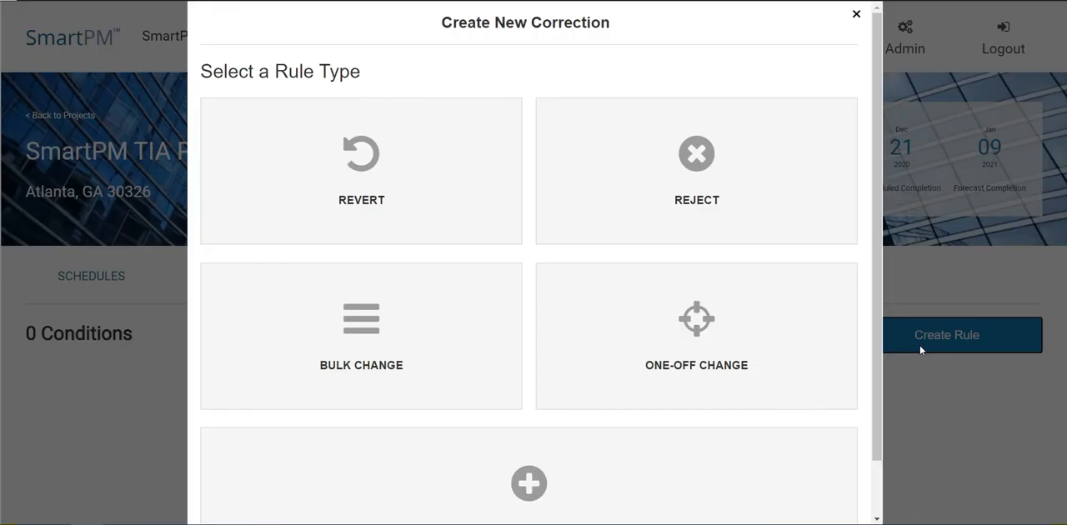
{"action": "scroll", "coordinate": [647, 341], "scroll_direction": "down", "scroll_amount": 2}
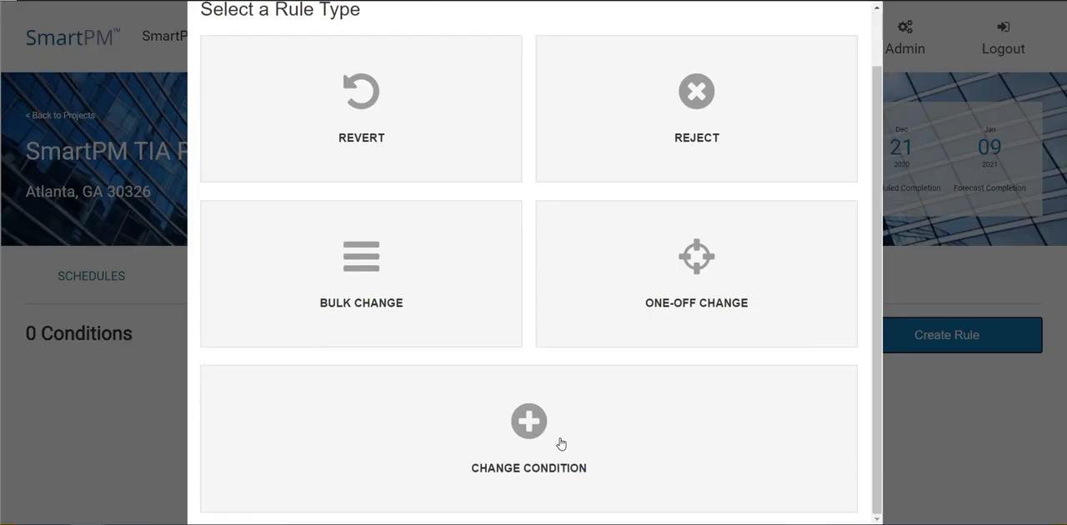
{"action": "left_click", "coordinate": [561, 443]}
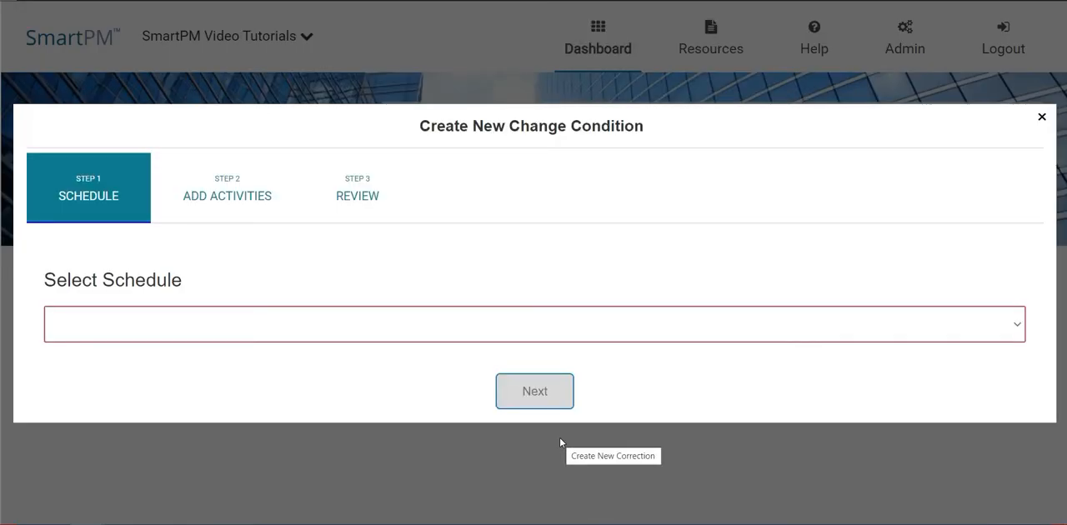
{"action": "left_click", "coordinate": [322, 327]}
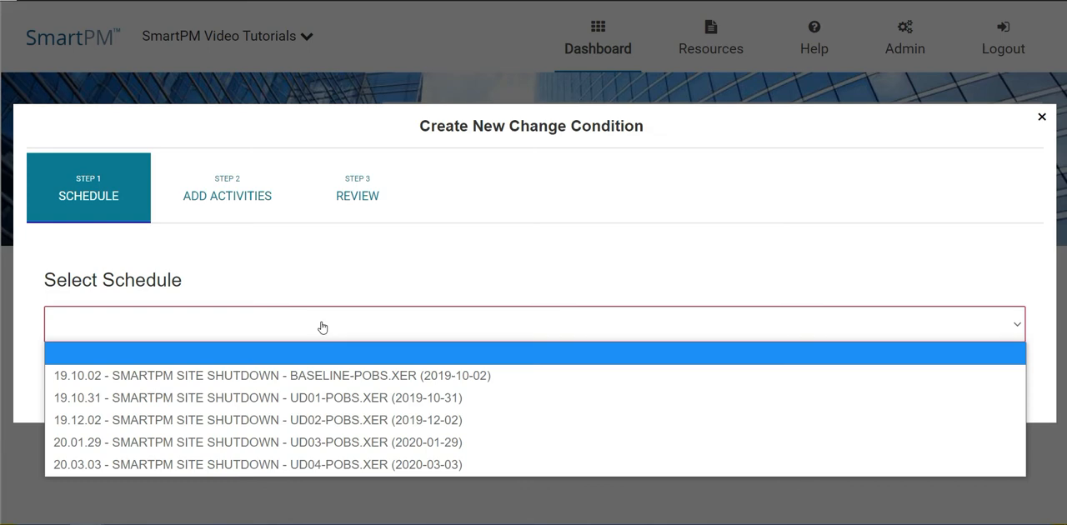
{"action": "left_click", "coordinate": [289, 428]}
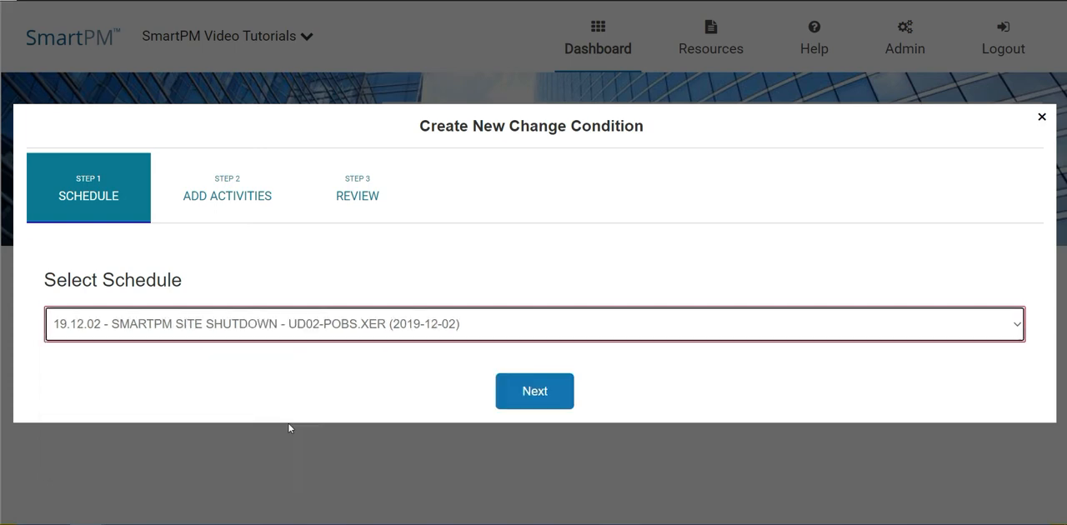
{"action": "left_click", "coordinate": [519, 398]}
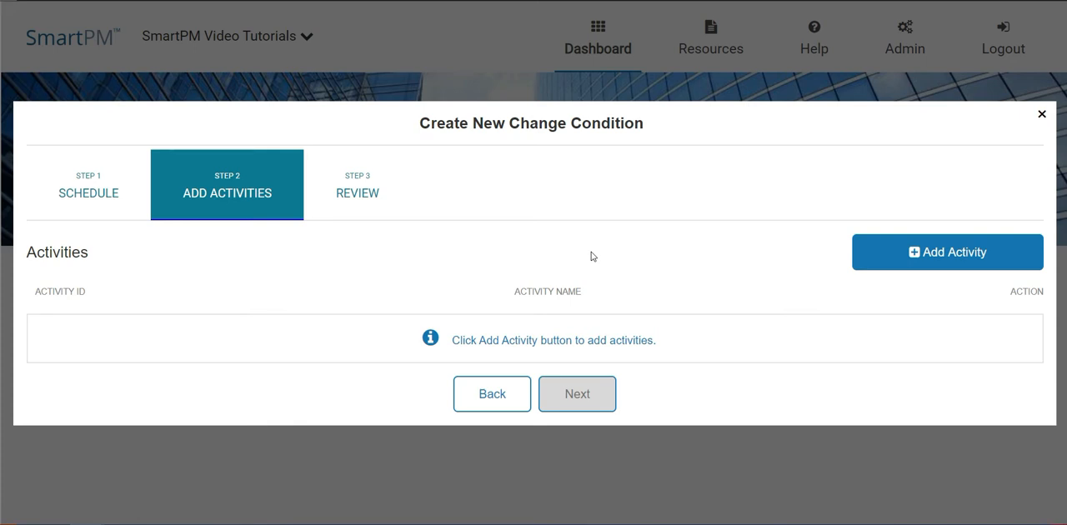
Step: Add a start milestone with activity ID TIA01 and the name Notification of Factory Shutdown
{"action": "left_click", "coordinate": [983, 255]}
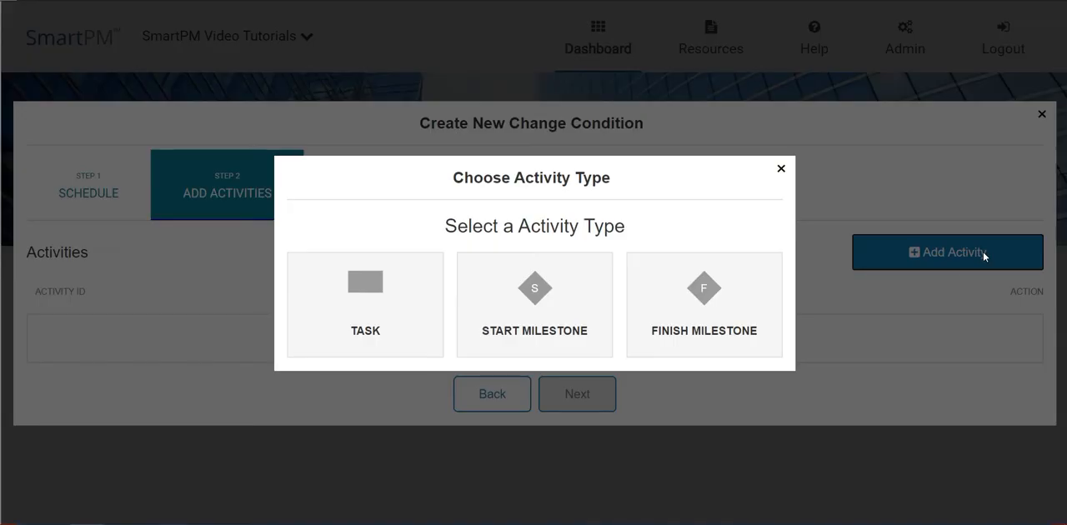
{"action": "left_click", "coordinate": [578, 327]}
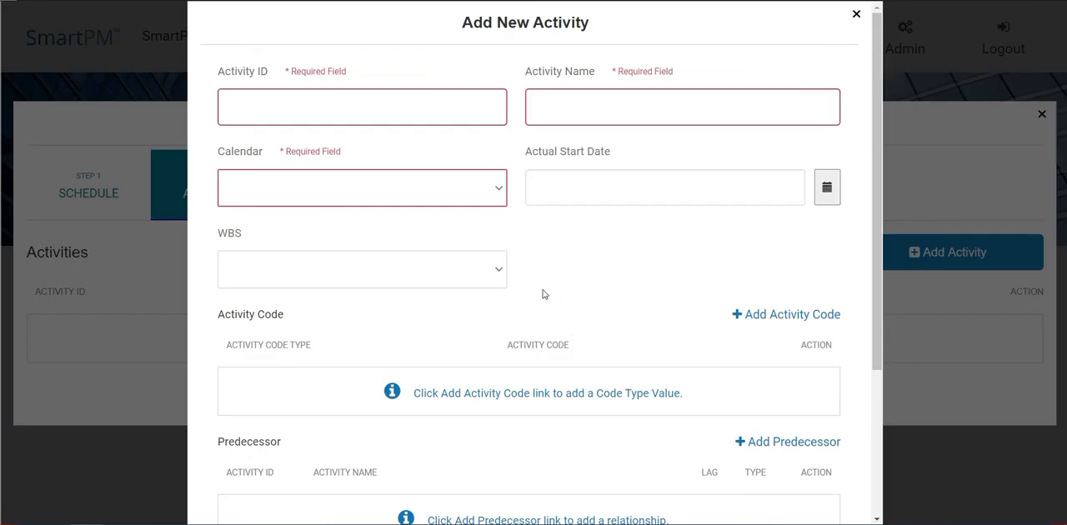
{"action": "left_click", "coordinate": [357, 99]}
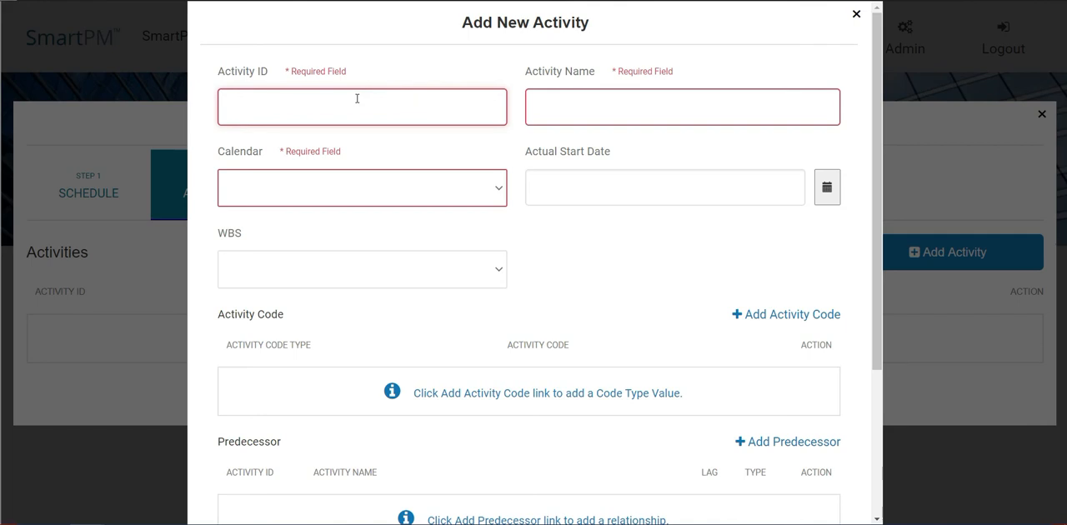
{"action": "type", "text": "TIA01"}
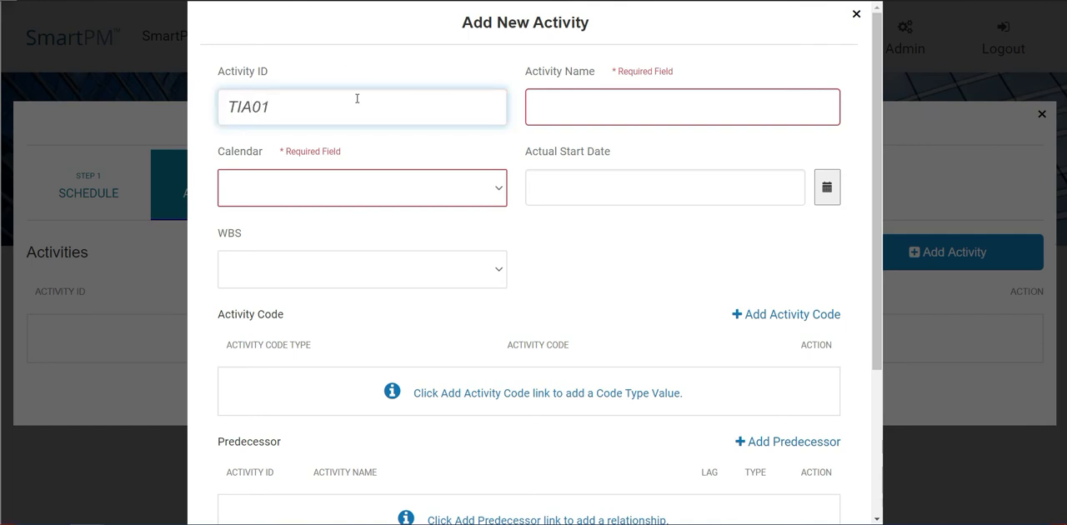
{"action": "key", "text": "Tab"}
{"action": "type", "text": "Notification of Factory Shutdown"}
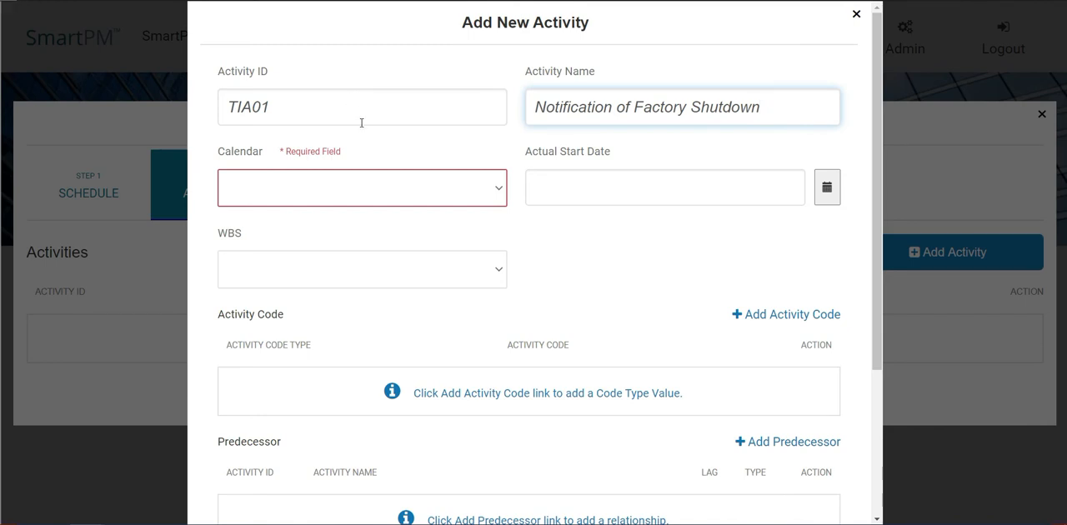
Step: Set the TIA01 milestone's calendar to Standard 5 Day Workweek and its actual start date to January 6, 2020
{"action": "left_click", "coordinate": [363, 197]}
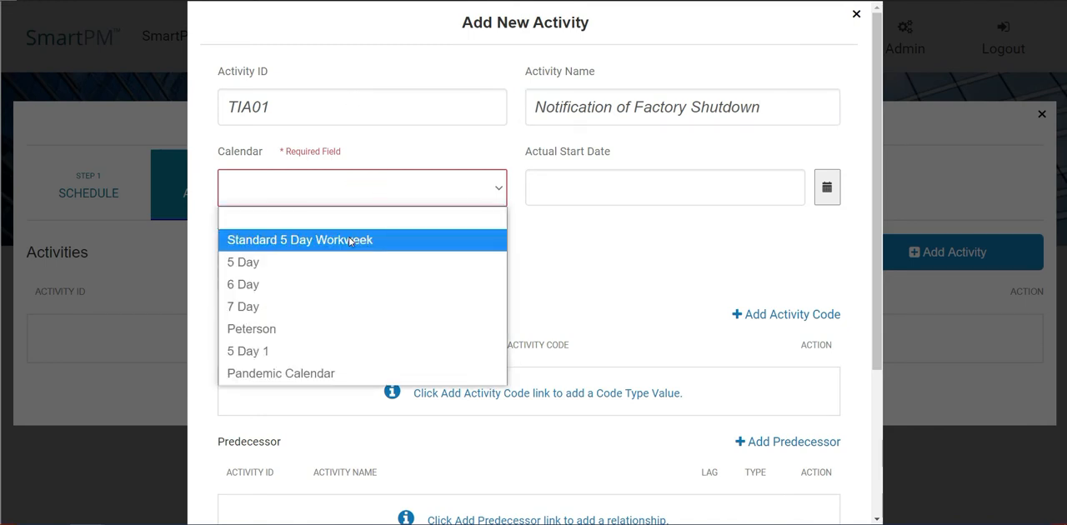
{"action": "left_click", "coordinate": [350, 238]}
{"action": "left_click", "coordinate": [825, 188]}
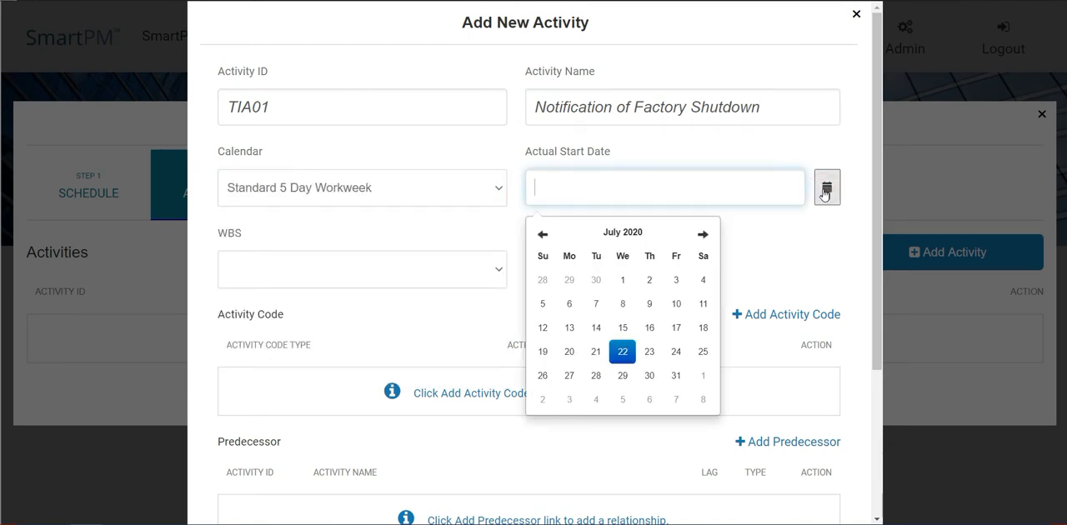
{"action": "left_click", "coordinate": [543, 235]}
{"action": "left_click", "coordinate": [542, 235]}
{"action": "left_click", "coordinate": [542, 235]}
{"action": "left_click", "coordinate": [542, 235]}
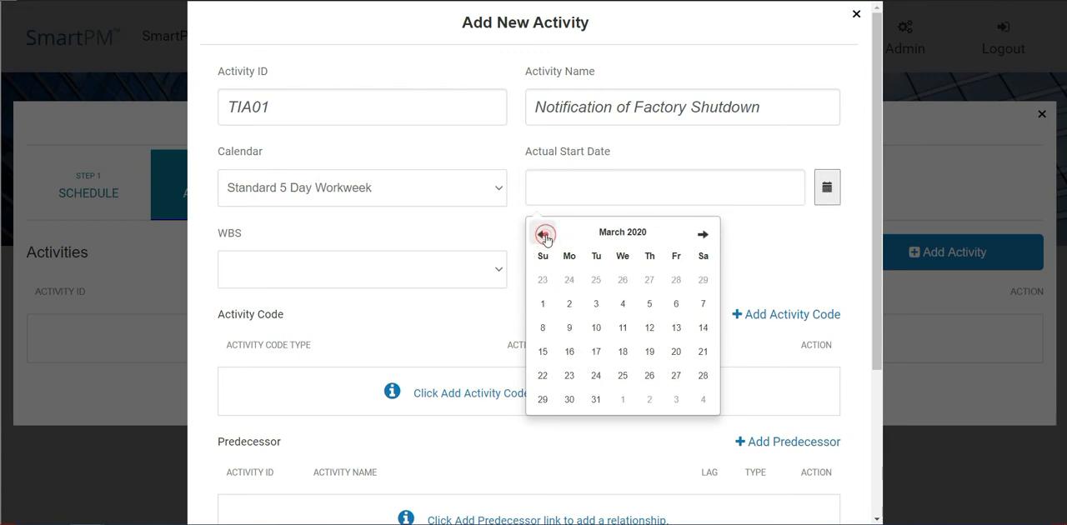
{"action": "left_click", "coordinate": [542, 235]}
{"action": "left_click", "coordinate": [543, 235]}
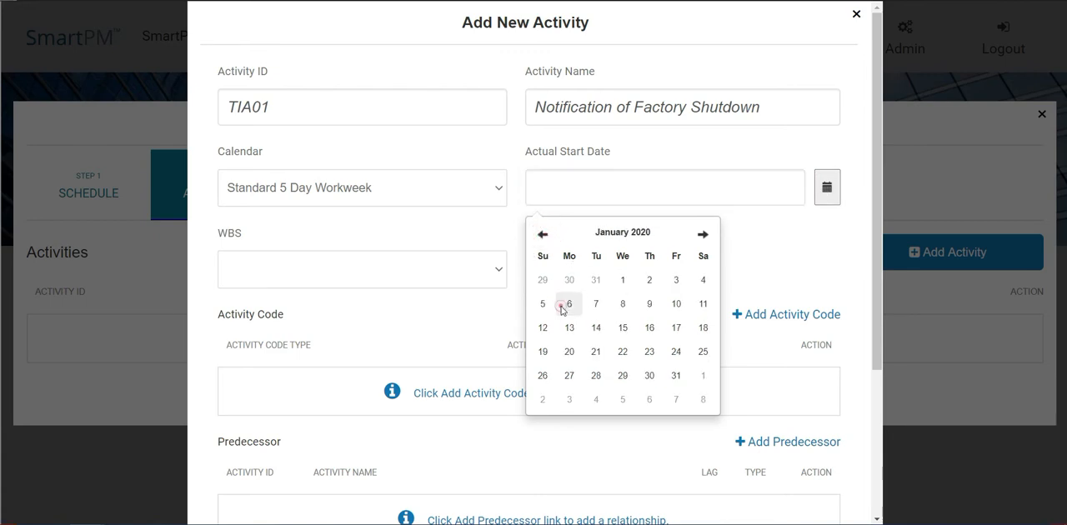
{"action": "left_click", "coordinate": [567, 303]}
Step: Assign the Project activity code Multi - Multi Family Building to the TIA01 milestone
{"action": "scroll", "coordinate": [512, 226], "scroll_direction": "down", "scroll_amount": 3}
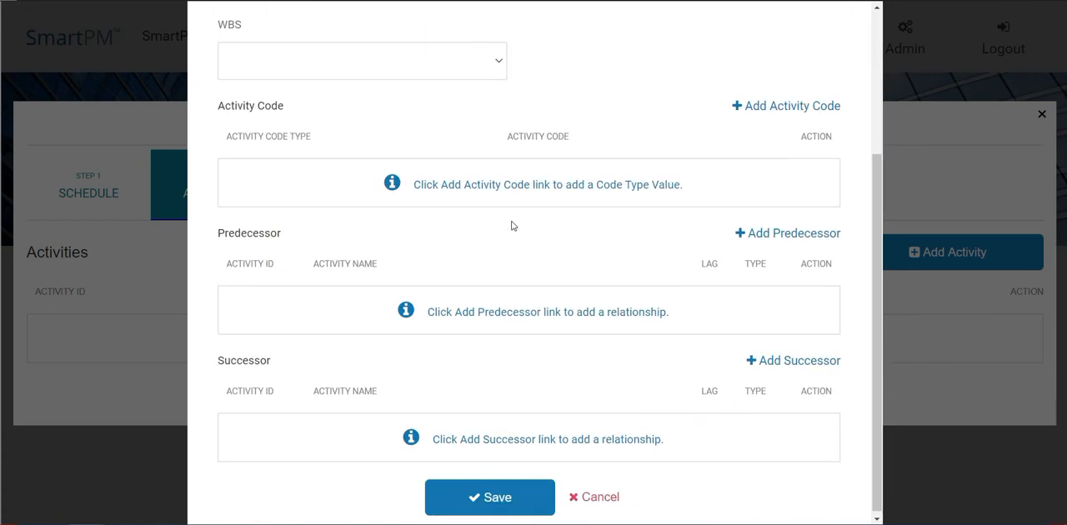
{"action": "left_click", "coordinate": [775, 107]}
{"action": "left_click", "coordinate": [588, 220]}
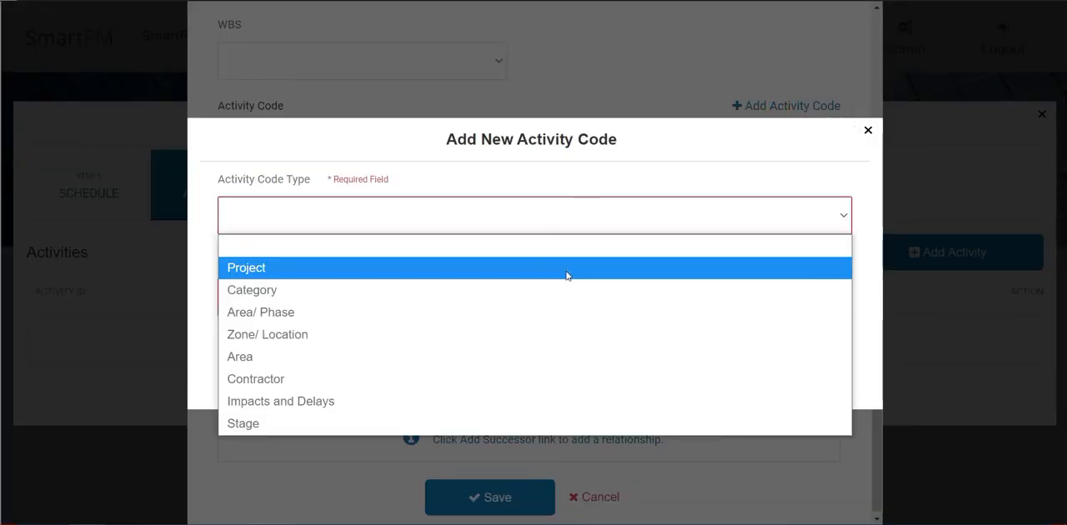
{"action": "left_click", "coordinate": [566, 269]}
{"action": "left_click", "coordinate": [502, 308]}
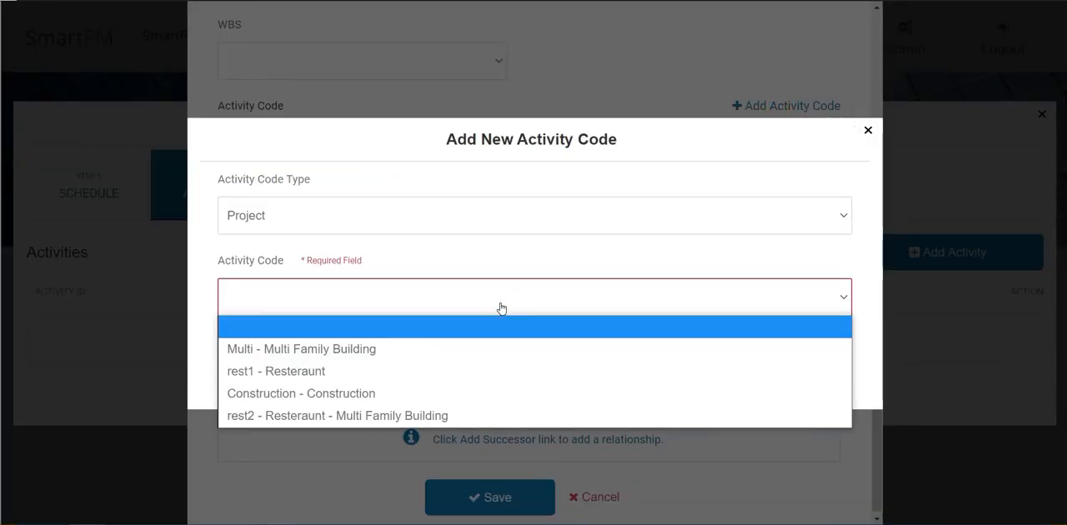
{"action": "left_click", "coordinate": [478, 354]}
{"action": "left_click", "coordinate": [492, 361]}
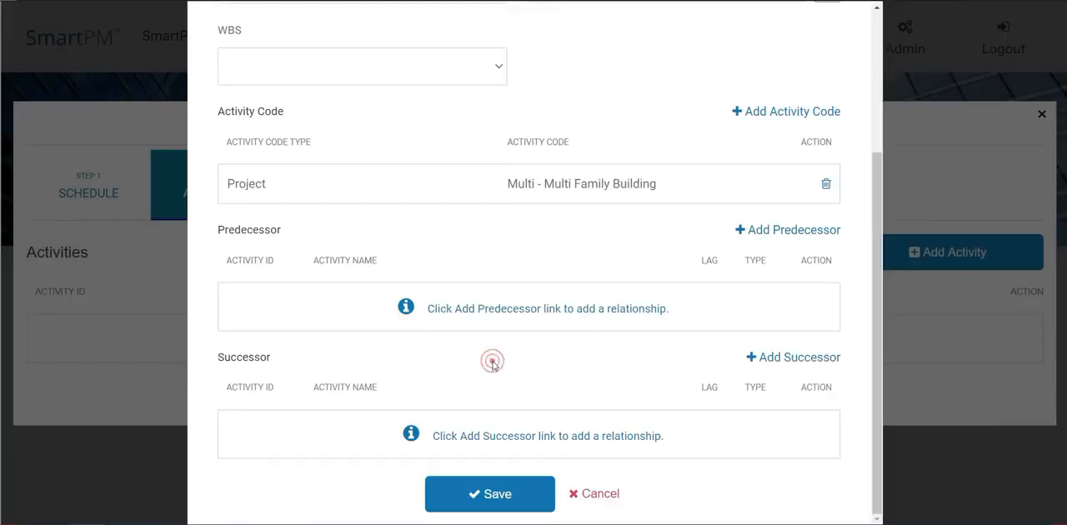
Step: Assign the Area/ Phase activity code TIA - Time Impact Analysis to the TIA01 milestone
{"action": "left_click", "coordinate": [798, 111]}
{"action": "left_click", "coordinate": [576, 215]}
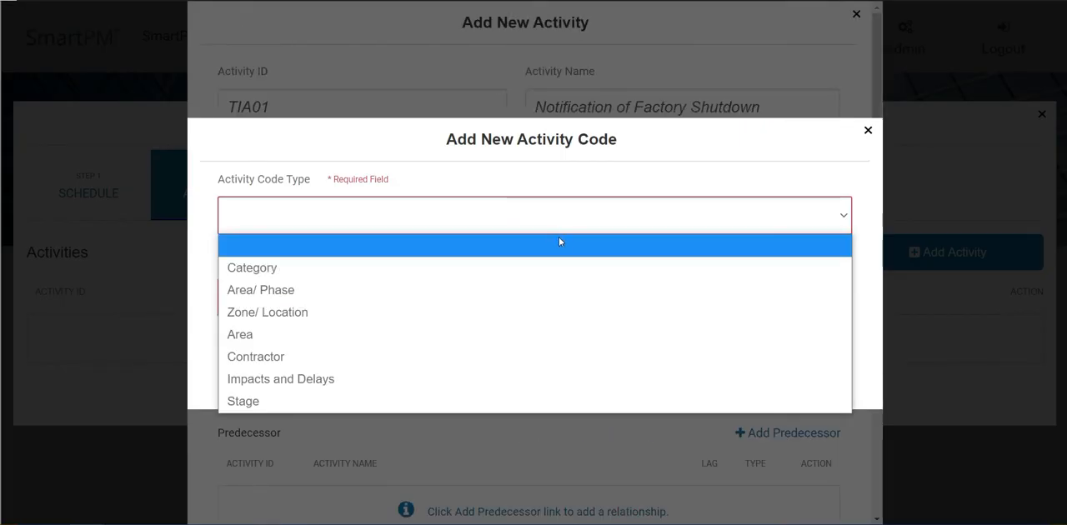
{"action": "left_click", "coordinate": [533, 288]}
{"action": "left_click", "coordinate": [529, 294]}
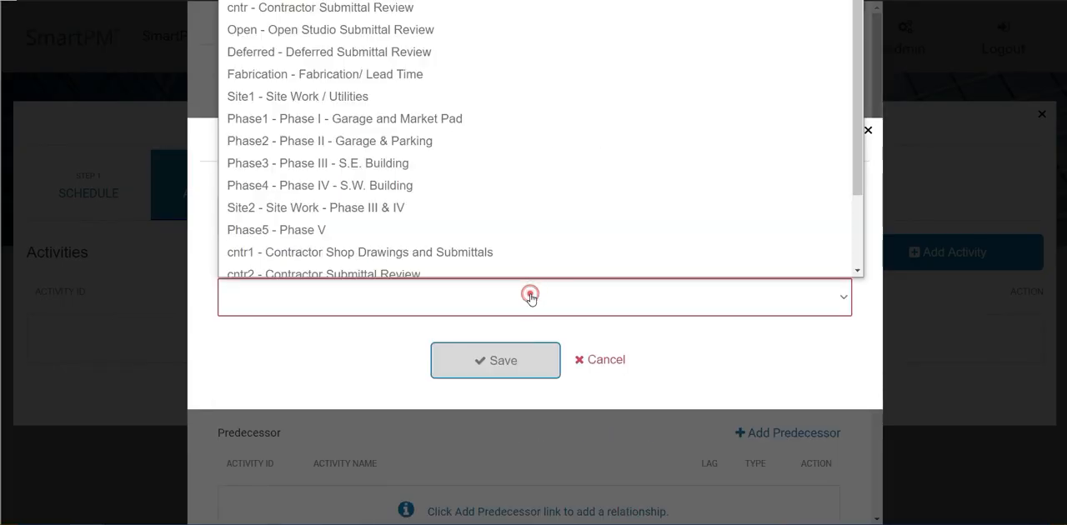
{"action": "scroll", "coordinate": [525, 258], "scroll_direction": "down", "scroll_amount": 2}
{"action": "left_click", "coordinate": [512, 265]}
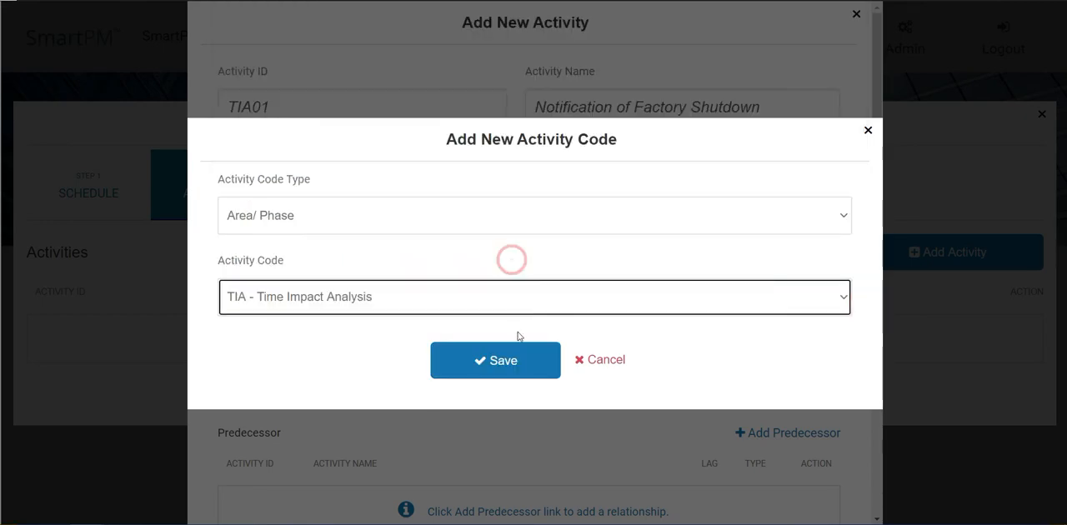
{"action": "left_click", "coordinate": [513, 357]}
Step: Add activity DSN.SW.108 Structural Steel as an FS predecessor of the TIA01 milestone and save the milestone
{"action": "scroll", "coordinate": [515, 346], "scroll_direction": "down", "scroll_amount": 3}
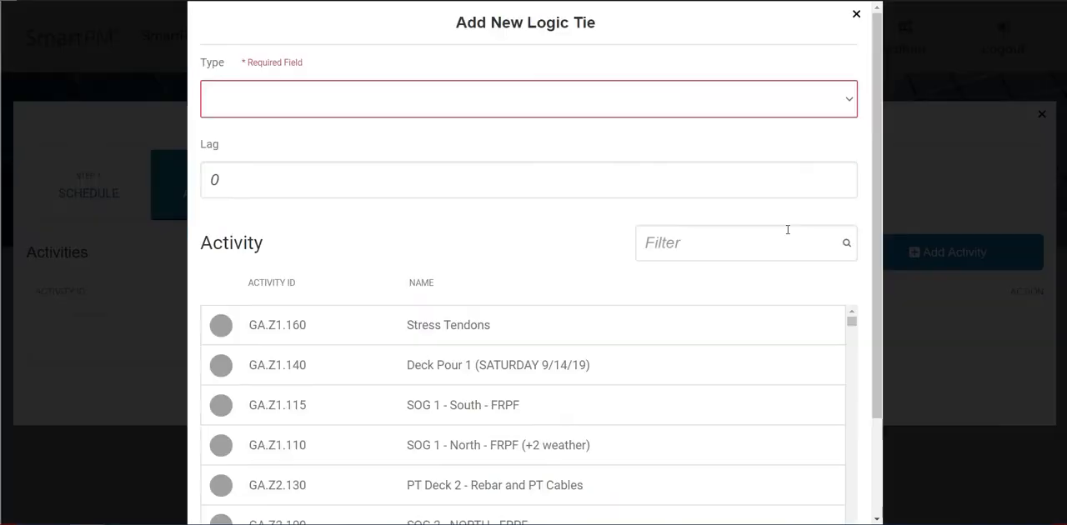
{"action": "left_click", "coordinate": [399, 96]}
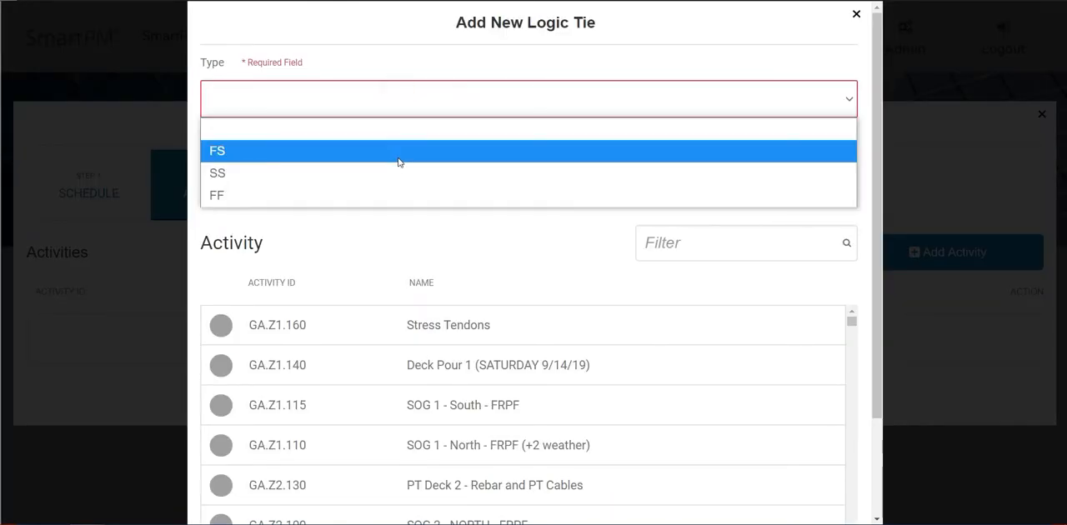
{"action": "left_click", "coordinate": [396, 156]}
{"action": "left_click", "coordinate": [681, 244]}
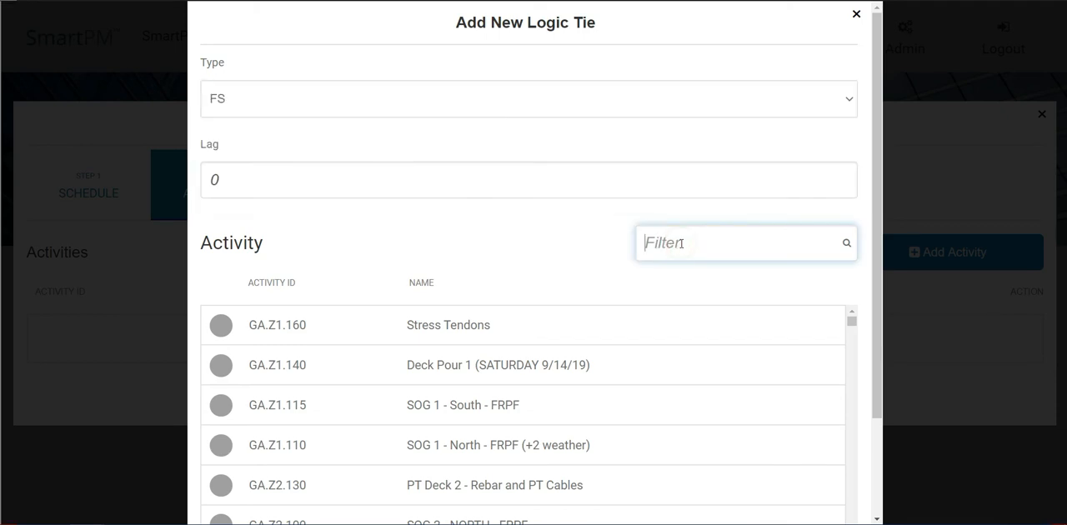
{"action": "type", "text": "DSN.SW.108"}
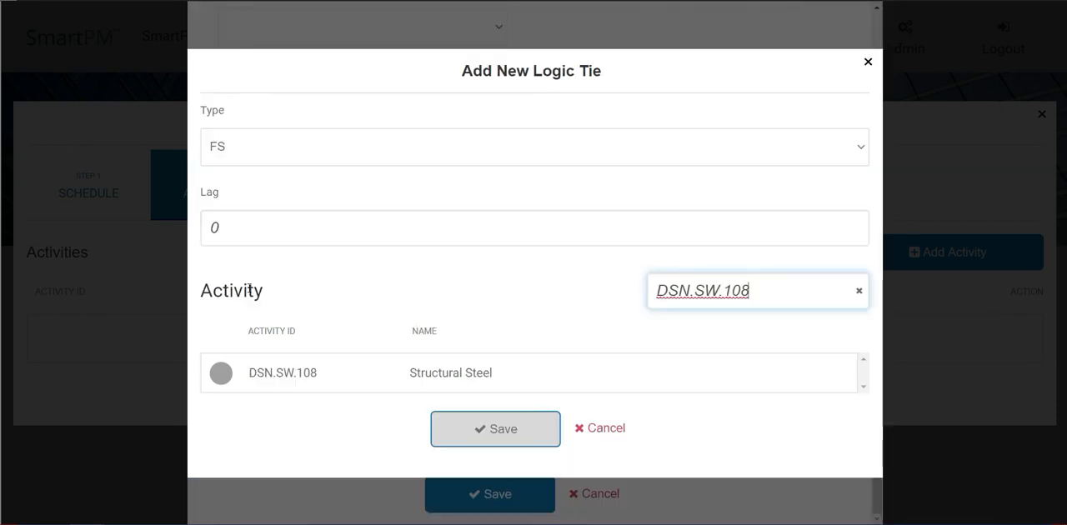
{"action": "left_click", "coordinate": [221, 373]}
{"action": "left_click", "coordinate": [471, 438]}
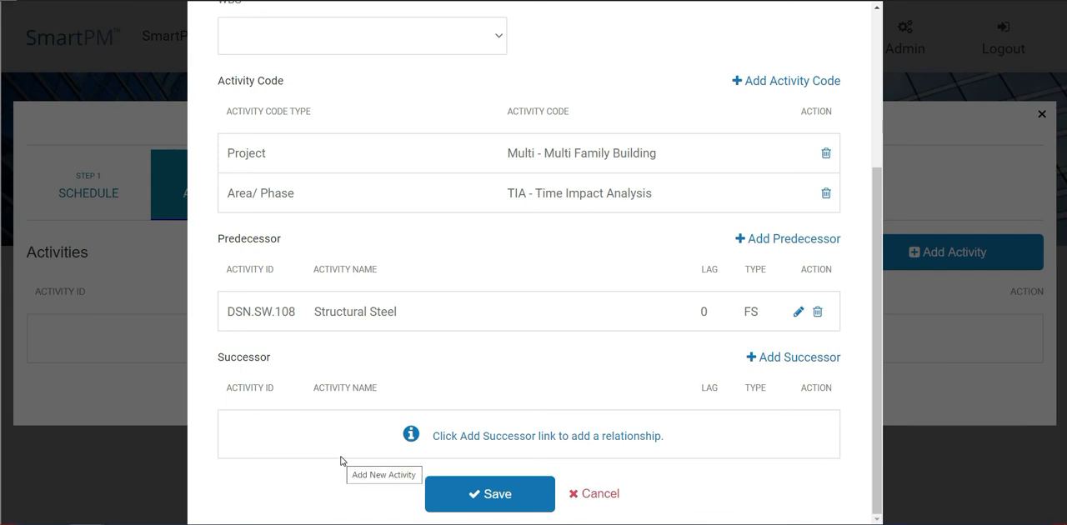
{"action": "left_click", "coordinate": [505, 498]}
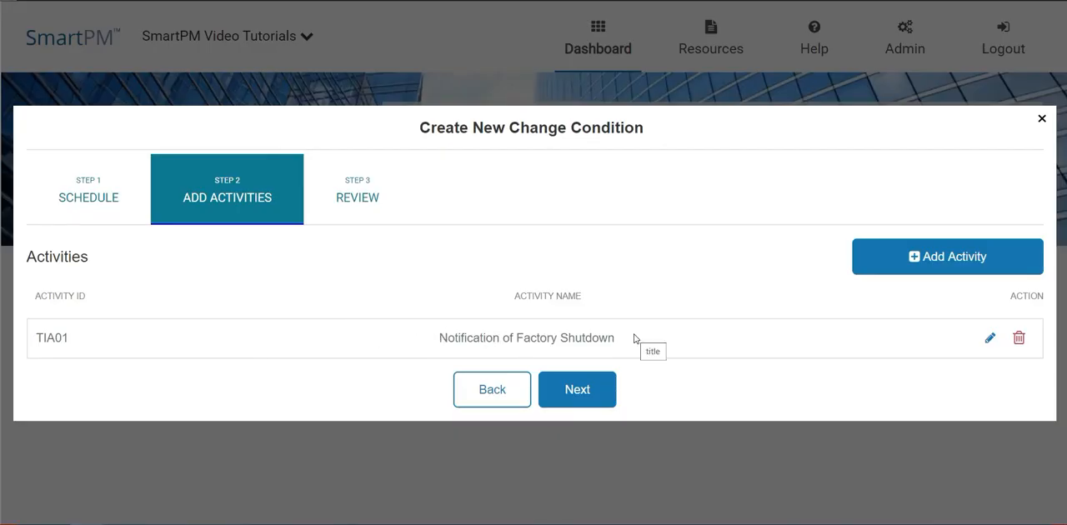
Step: Add a task with activity ID TIA02 and the name Factory Shutdown Duration - Phase IV Affected
{"action": "left_click", "coordinate": [936, 269]}
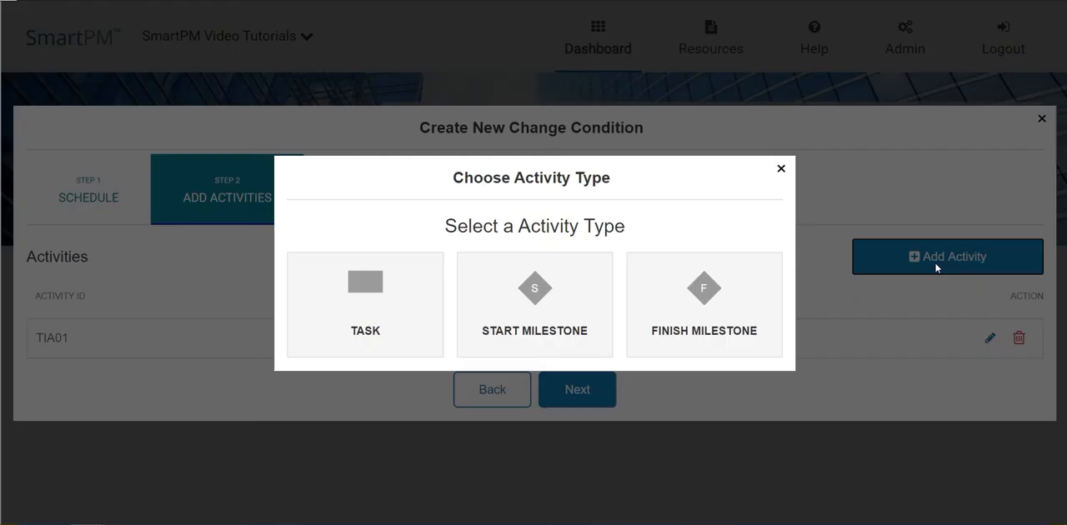
{"action": "left_click", "coordinate": [388, 314]}
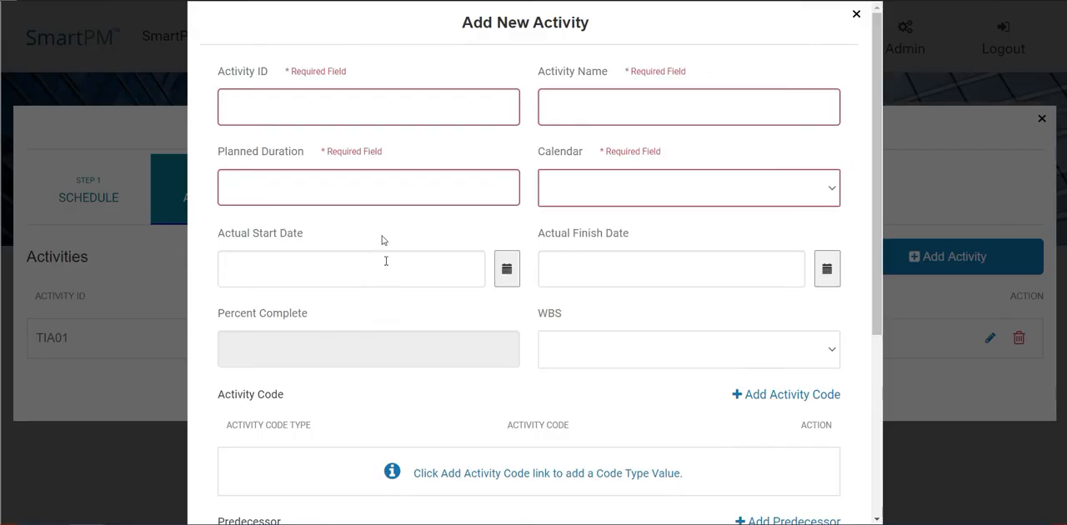
{"action": "left_click", "coordinate": [355, 112]}
{"action": "type", "text": "TIA02"}
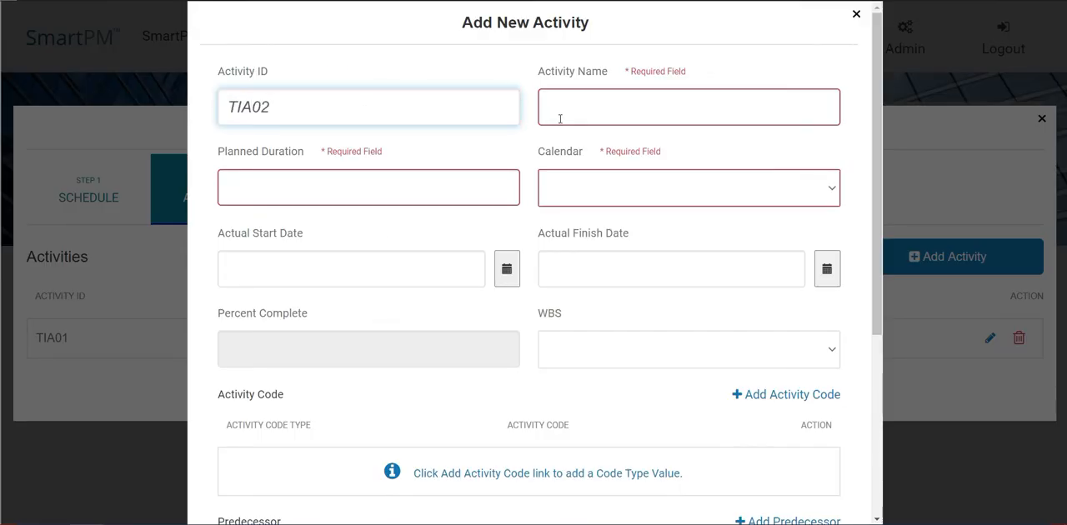
{"action": "left_click", "coordinate": [557, 117]}
{"action": "key", "text": "ctrl+v"}
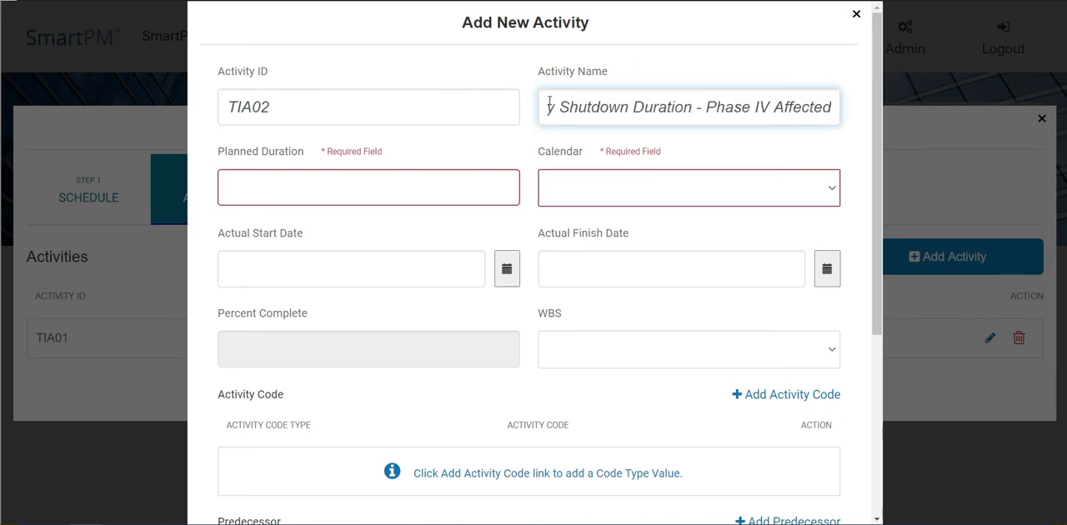
{"action": "left_click_drag", "start_coordinate": [549, 100], "coordinate": [533, 103]}
{"action": "left_click", "coordinate": [606, 107]}
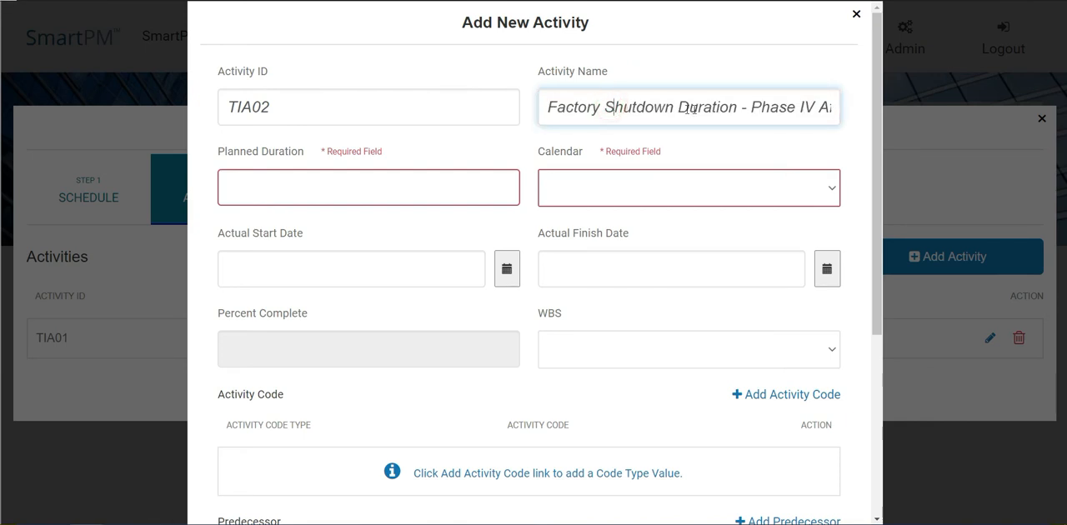
Step: Set the TIA02 task's planned duration to 30 and its calendar to Standard 5 Day Workweek
{"action": "left_click", "coordinate": [469, 184]}
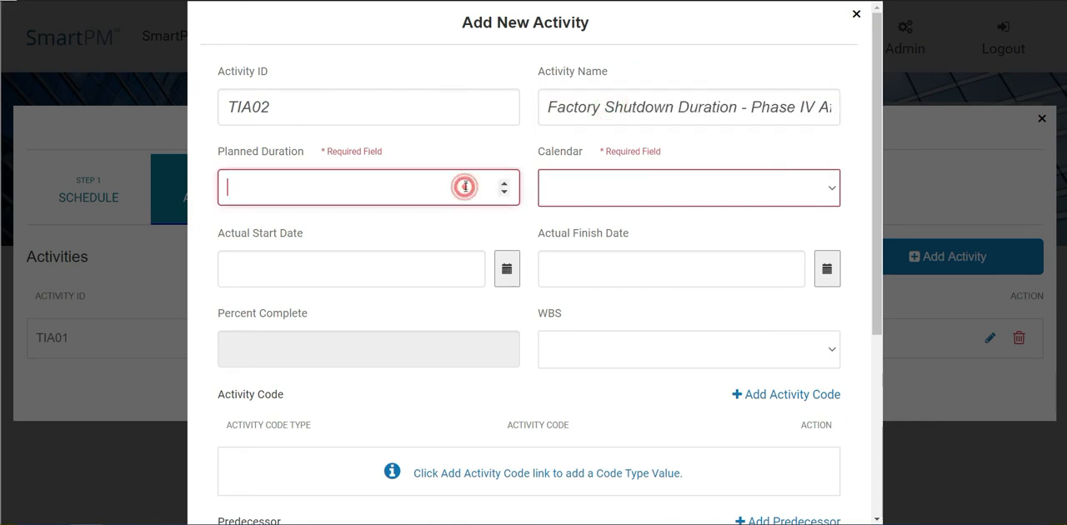
{"action": "type", "text": "30"}
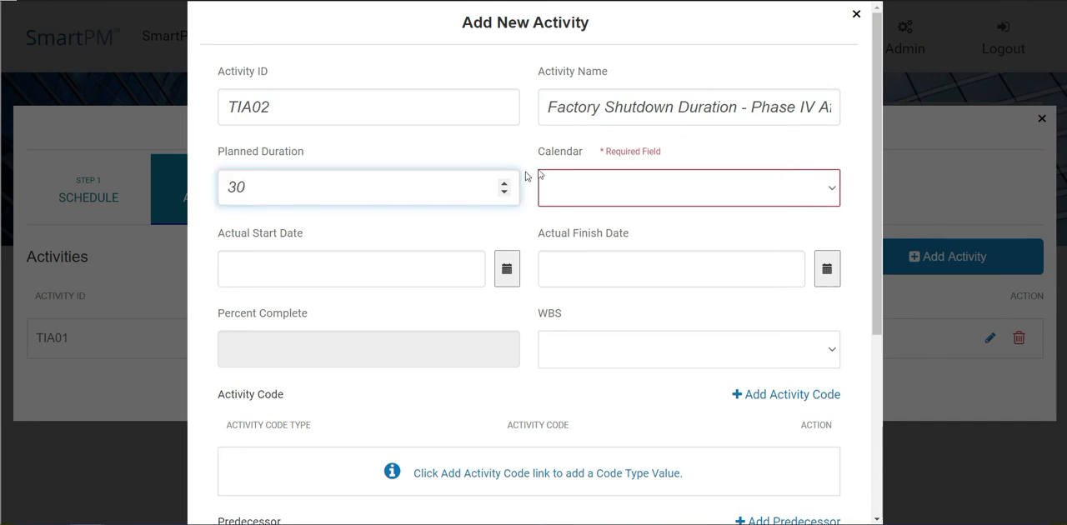
{"action": "left_click", "coordinate": [596, 192]}
{"action": "left_click", "coordinate": [593, 240]}
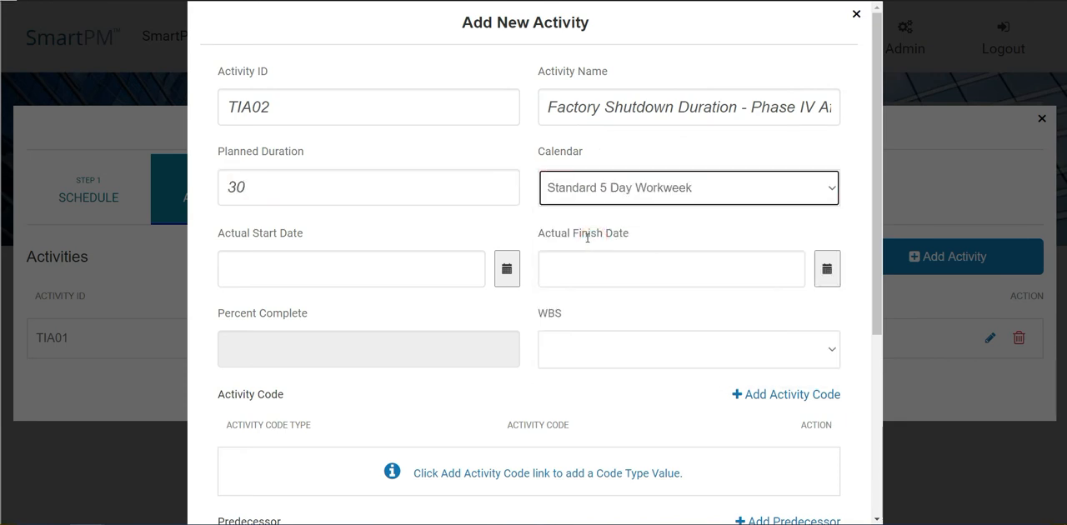
Step: Set the TIA02 task's actual start date to 2020-01-06 and its actual finish date to 2020-02-14
{"action": "left_click", "coordinate": [506, 269]}
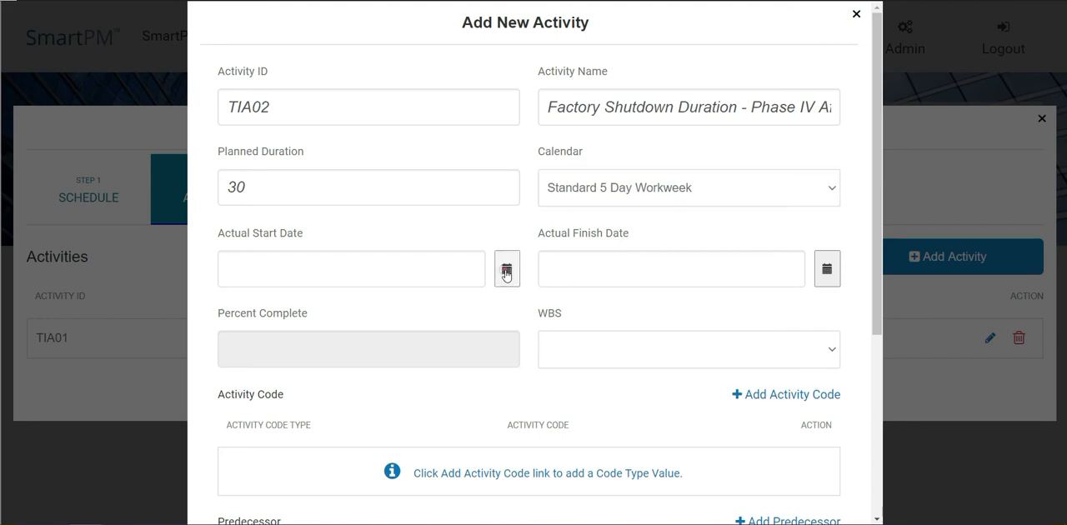
{"action": "left_click", "coordinate": [288, 317]}
{"action": "left_click", "coordinate": [254, 347]}
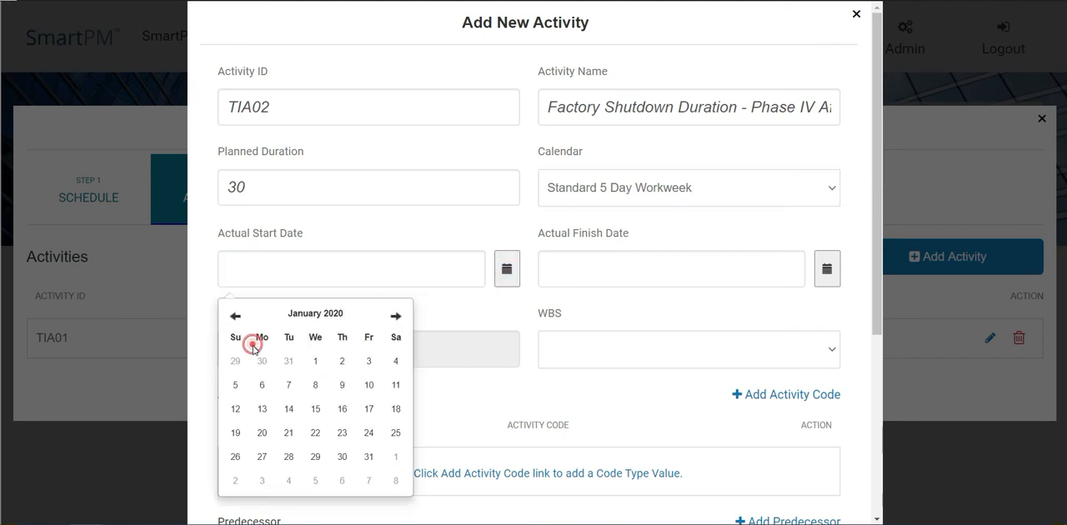
{"action": "left_click", "coordinate": [267, 382]}
{"action": "left_click", "coordinate": [825, 270]}
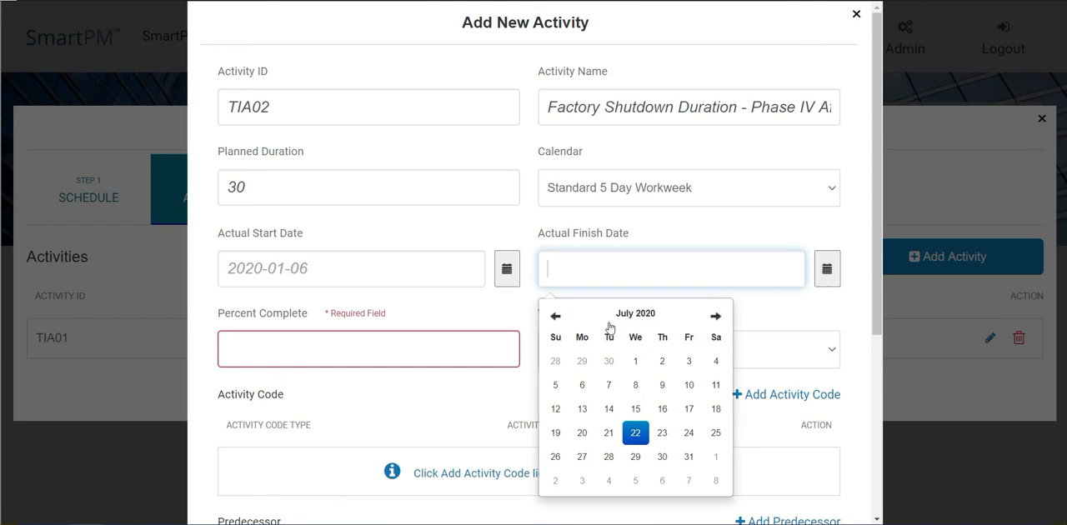
{"action": "left_click", "coordinate": [609, 317]}
{"action": "left_click", "coordinate": [611, 355]}
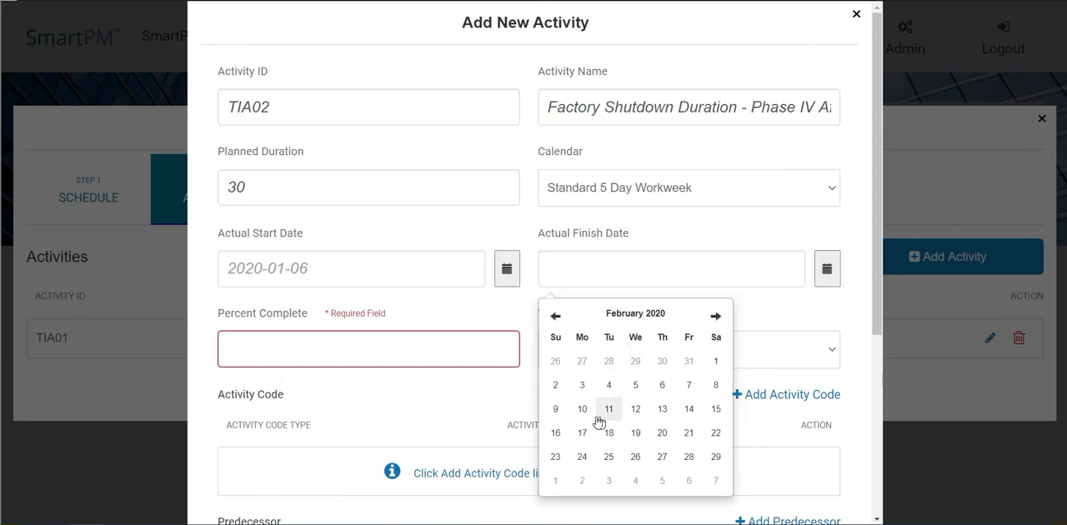
{"action": "left_click", "coordinate": [687, 408]}
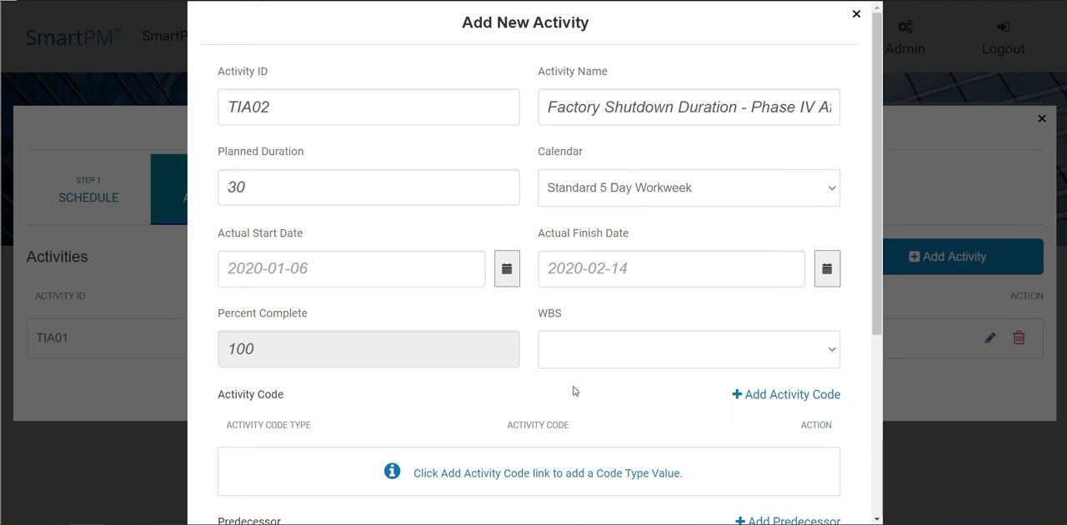
Step: Assign the Project activity code Multi - Multi Family Building to the TIA02 task
{"action": "scroll", "coordinate": [574, 388], "scroll_direction": "down", "scroll_amount": 3}
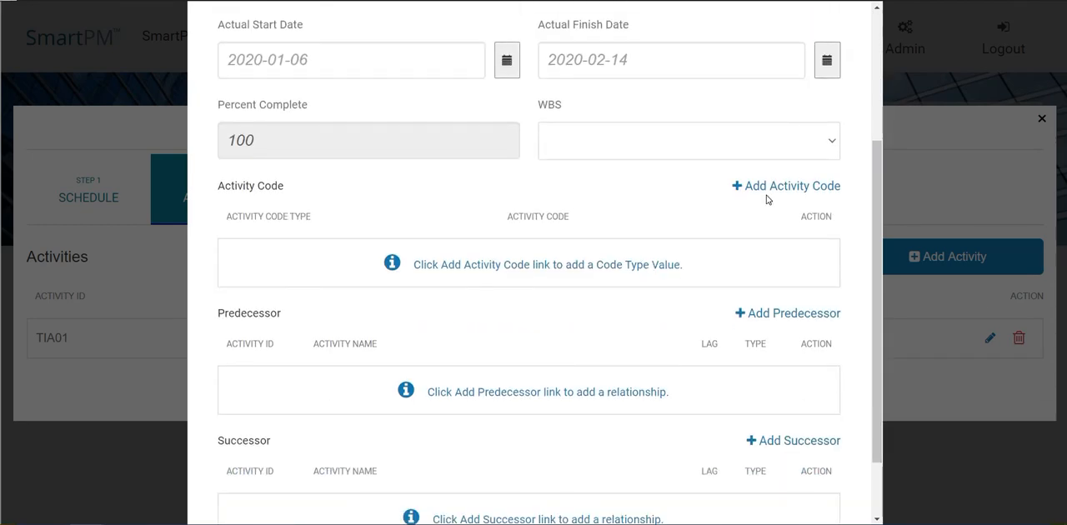
{"action": "left_click", "coordinate": [764, 186]}
{"action": "left_click", "coordinate": [480, 222]}
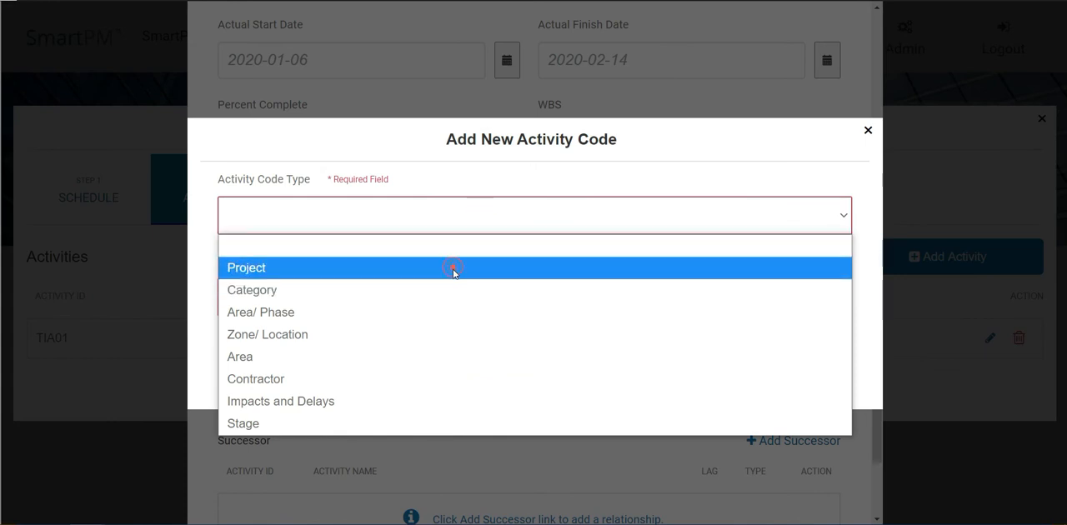
{"action": "left_click", "coordinate": [452, 267]}
{"action": "left_click", "coordinate": [445, 297]}
{"action": "left_click", "coordinate": [431, 356]}
{"action": "left_click", "coordinate": [490, 354]}
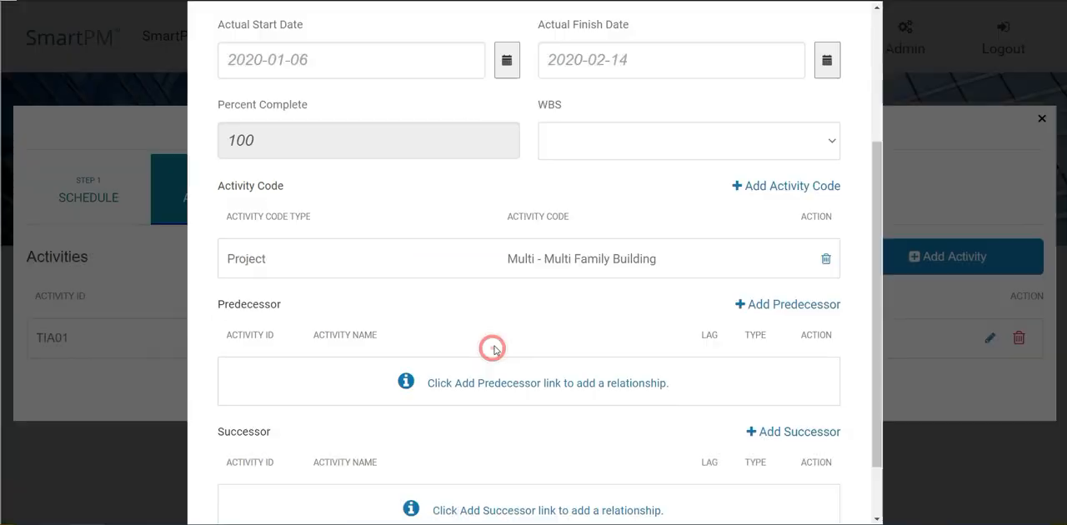
Step: Assign the Area/ Phase activity code TIA - Time Impact Analysis to the TIA02 task
{"action": "left_click", "coordinate": [763, 192]}
{"action": "left_click", "coordinate": [714, 213]}
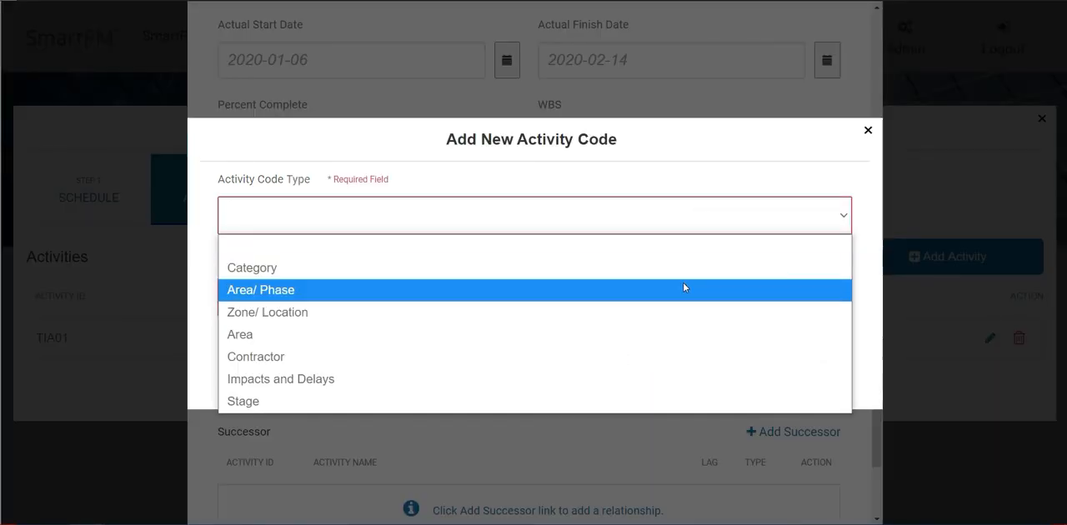
{"action": "left_click", "coordinate": [683, 288]}
{"action": "left_click", "coordinate": [583, 308]}
{"action": "scroll", "coordinate": [452, 209], "scroll_direction": "down", "scroll_amount": 2}
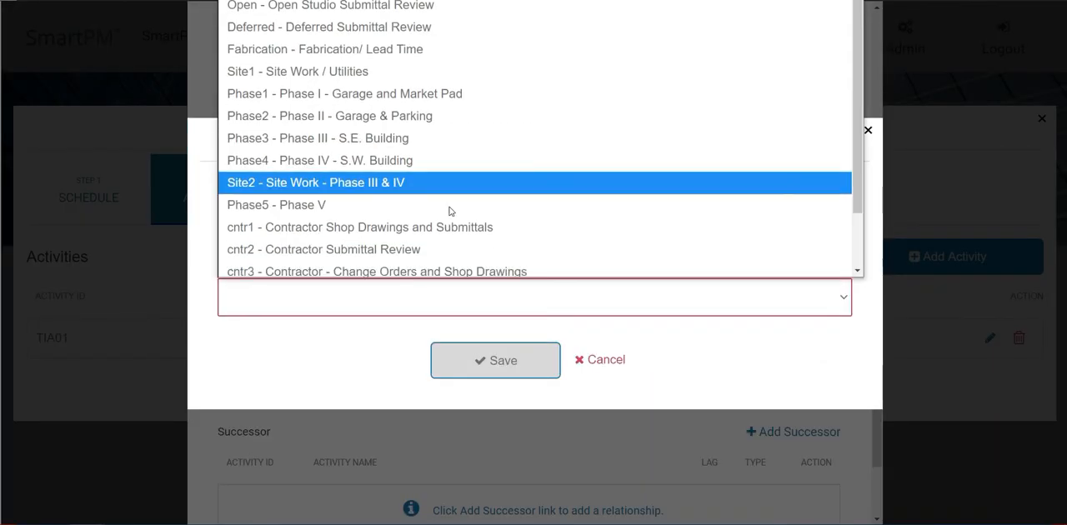
{"action": "left_click", "coordinate": [439, 262]}
{"action": "left_click", "coordinate": [481, 367]}
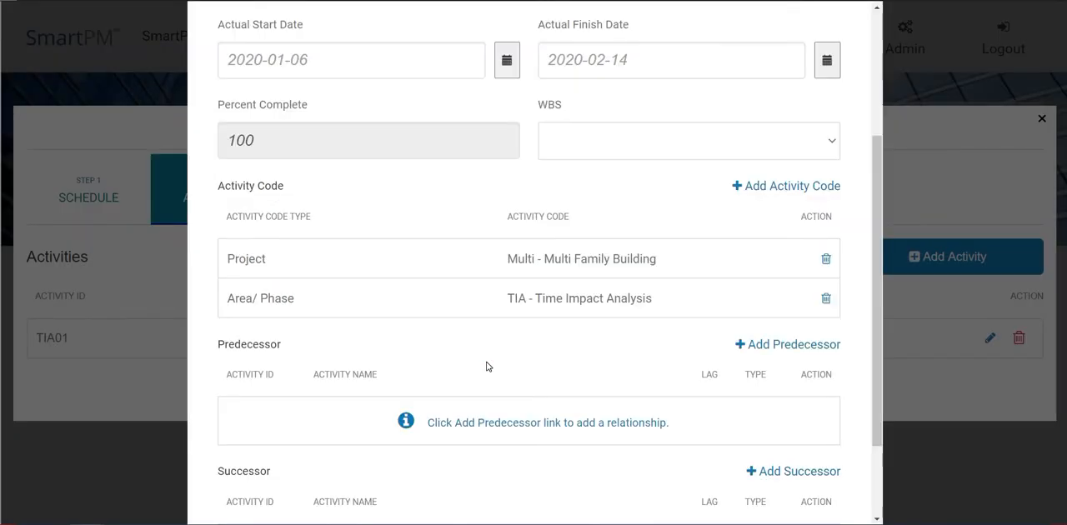
Step: Add TIA01 Notification of Factory Shutdown as an FS predecessor of the TIA02 task and save the task
{"action": "scroll", "coordinate": [486, 364], "scroll_direction": "down", "scroll_amount": 2}
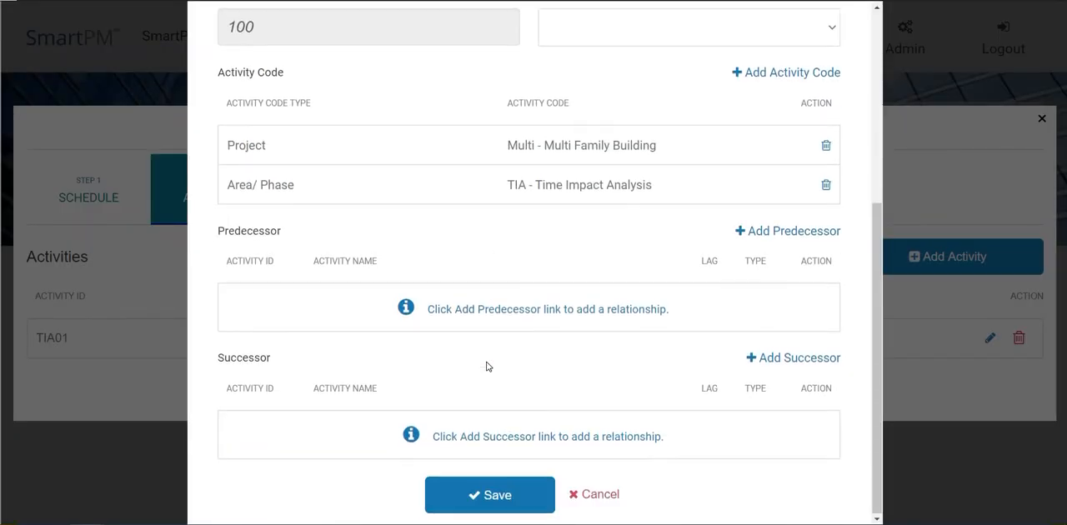
{"action": "left_click", "coordinate": [802, 239]}
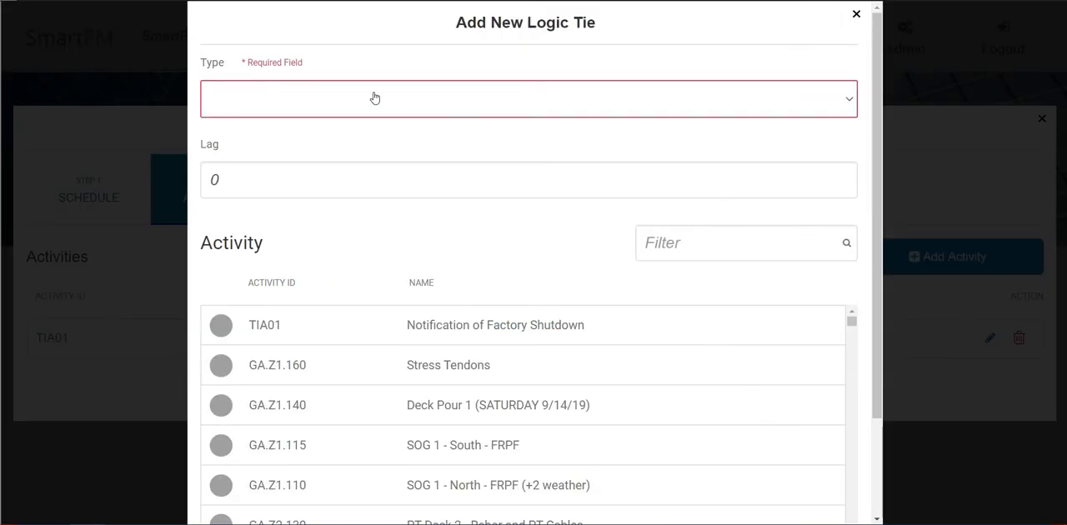
{"action": "left_click", "coordinate": [375, 99]}
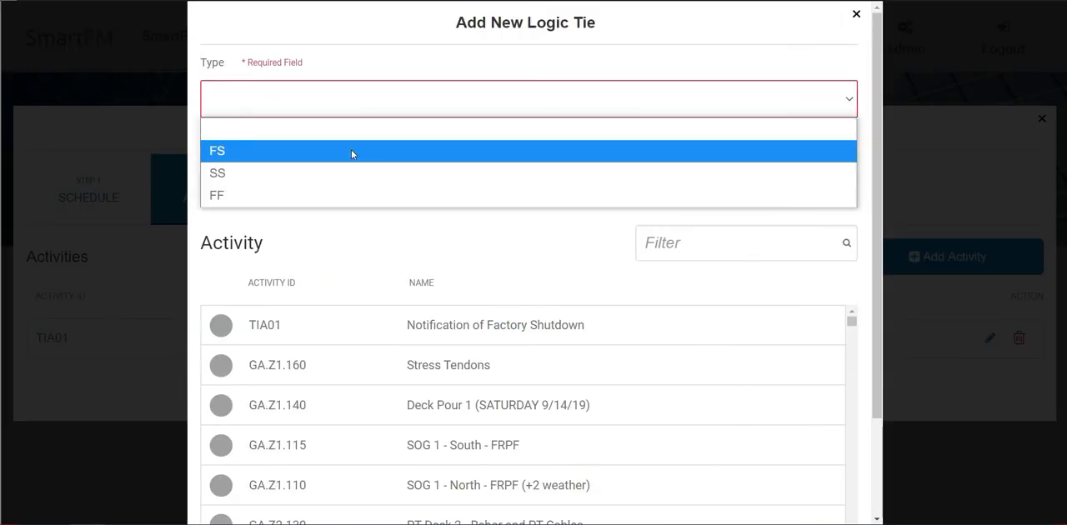
{"action": "left_click", "coordinate": [352, 149]}
{"action": "left_click", "coordinate": [223, 326]}
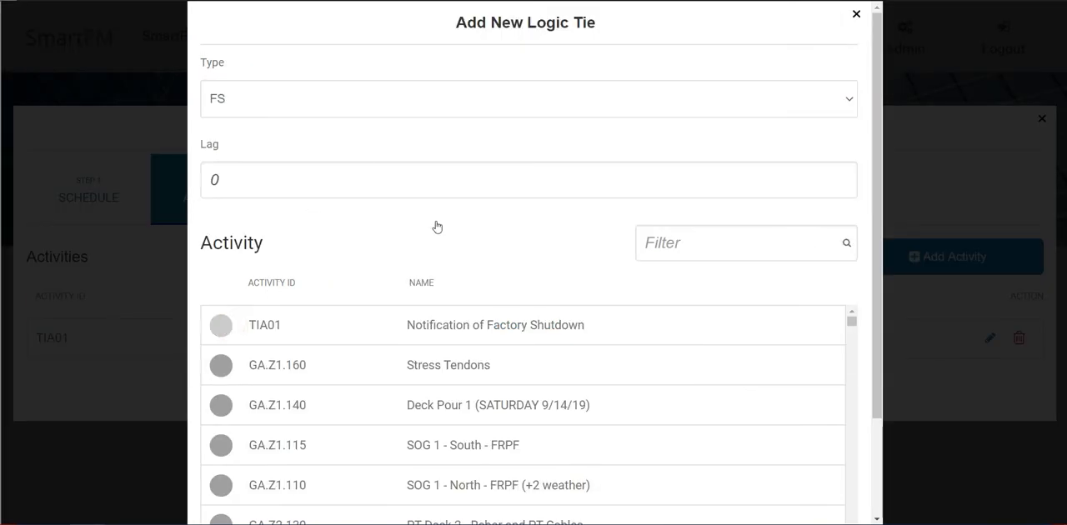
{"action": "scroll", "coordinate": [773, 317], "scroll_direction": "down", "scroll_amount": 5}
{"action": "scroll", "coordinate": [774, 318], "scroll_direction": "down", "scroll_amount": 1}
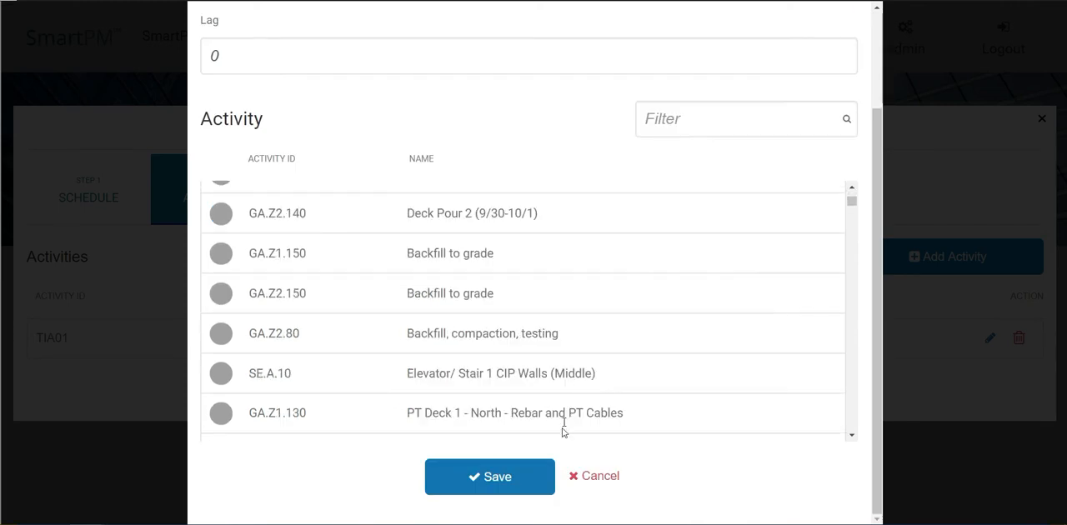
{"action": "left_click", "coordinate": [538, 480]}
{"action": "left_click", "coordinate": [528, 489]}
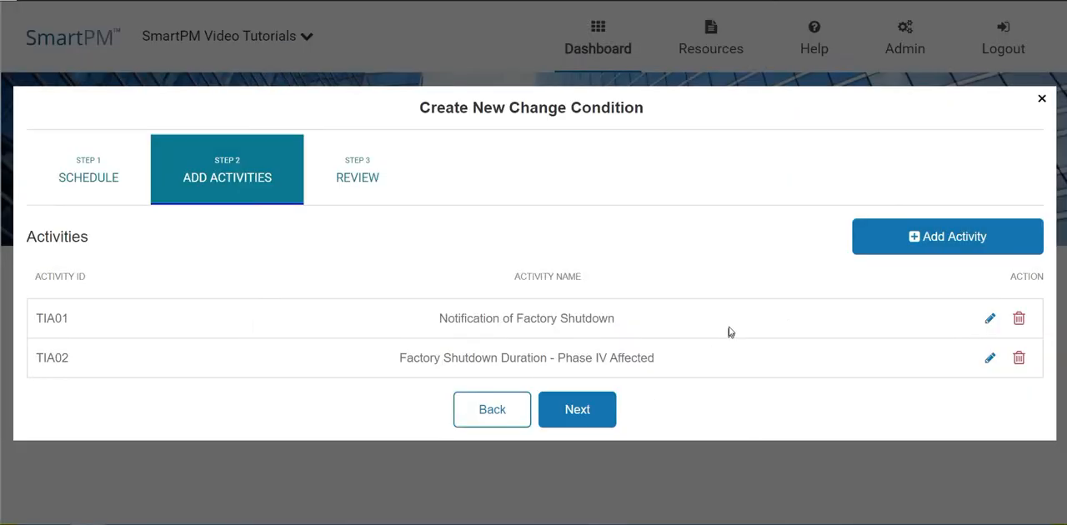
Step: Add a task with activity ID TIA03 and the name Structural Steel Lead Time (Factory Shutdown)
{"action": "left_click", "coordinate": [890, 248]}
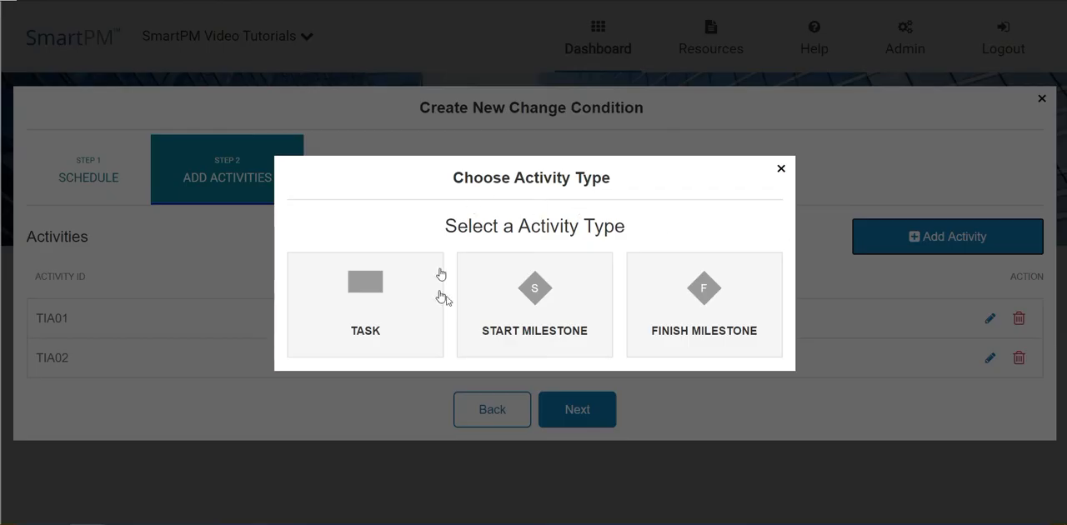
{"action": "left_click", "coordinate": [414, 303]}
{"action": "left_click", "coordinate": [295, 109]}
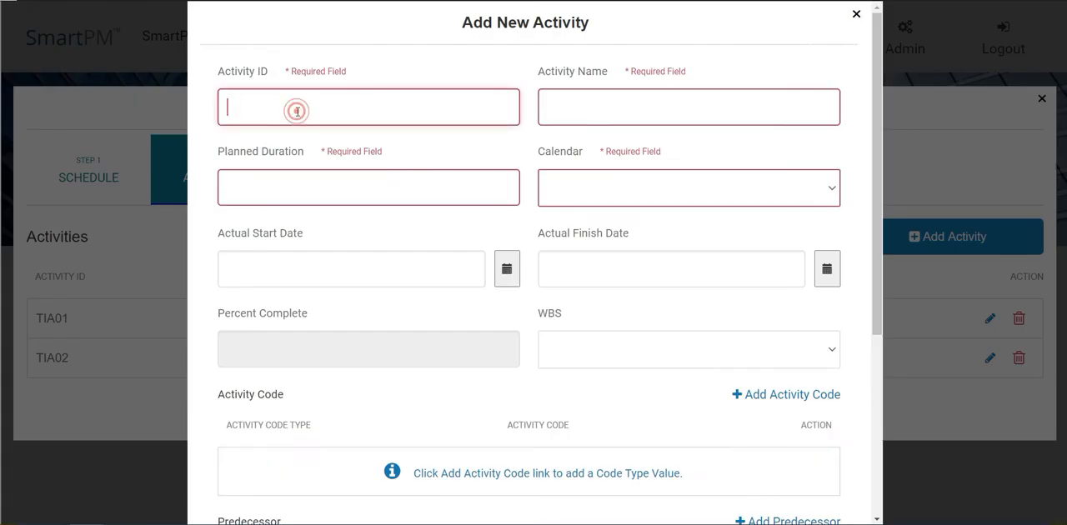
{"action": "type", "text": "TIA03"}
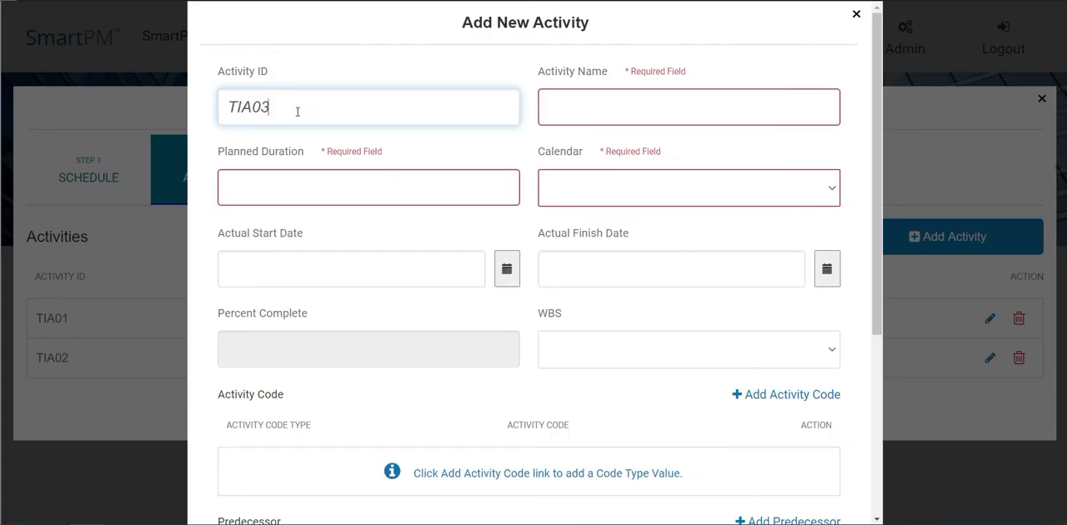
{"action": "key", "text": "Tab"}
{"action": "left_click", "coordinate": [309, 109]}
{"action": "left_click", "coordinate": [603, 99]}
{"action": "type", "text": "Structural Steel Lead Time (Factory Shutdown)"}
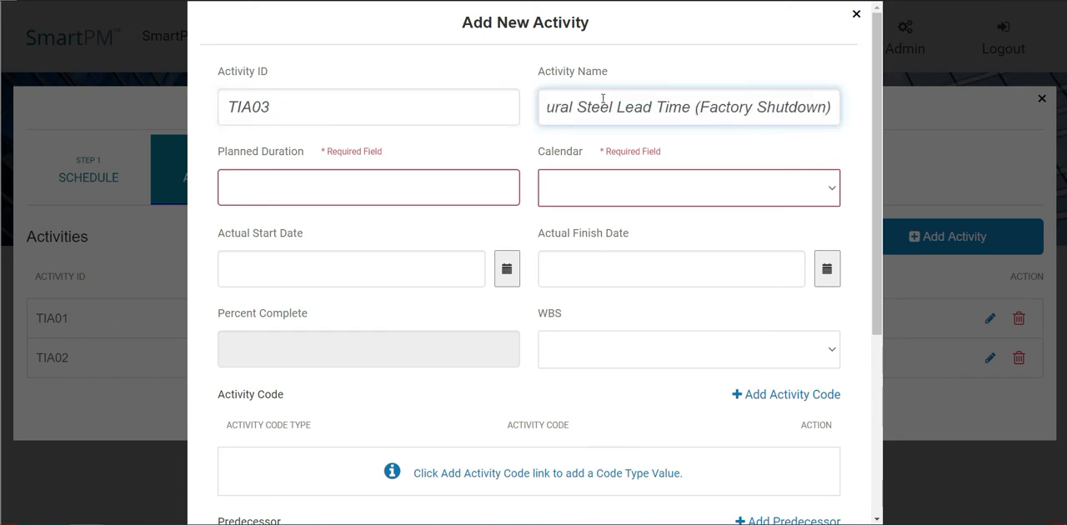
Step: Set the TIA03 task's planned duration to 40 and its calendar to Standard 5 Day Workweek
{"action": "left_click", "coordinate": [426, 187]}
{"action": "type", "text": "40"}
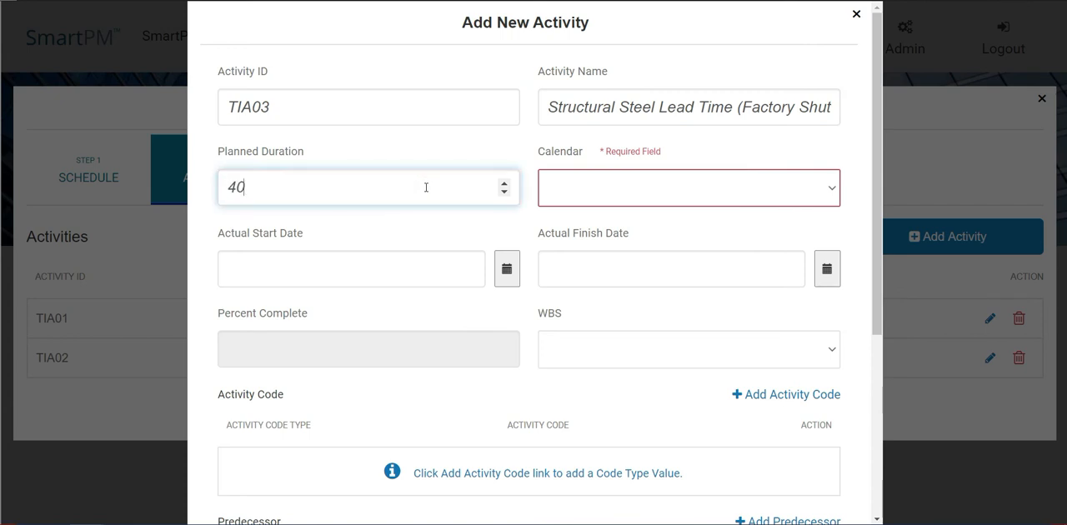
{"action": "left_click", "coordinate": [577, 196]}
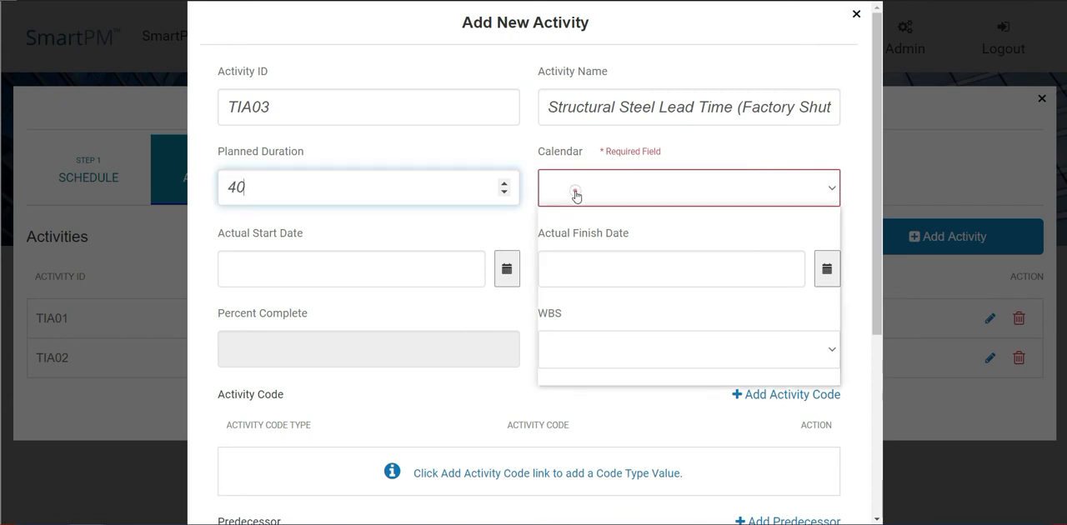
{"action": "left_click", "coordinate": [573, 239]}
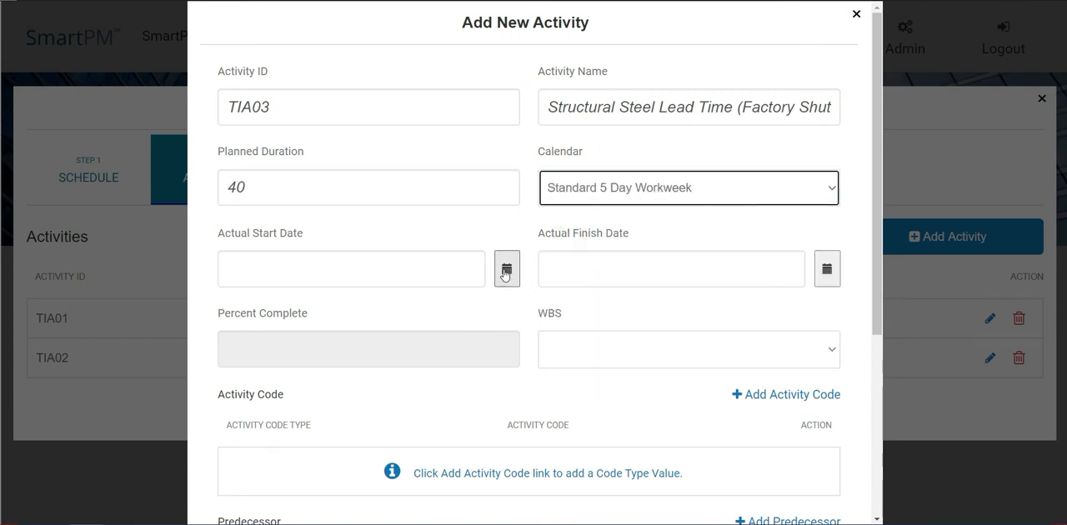
Step: Set the TIA03 task's actual start date to 2020-02-15 and its actual finish date to 2020-04-10
{"action": "left_click", "coordinate": [506, 269]}
{"action": "left_click", "coordinate": [317, 314]}
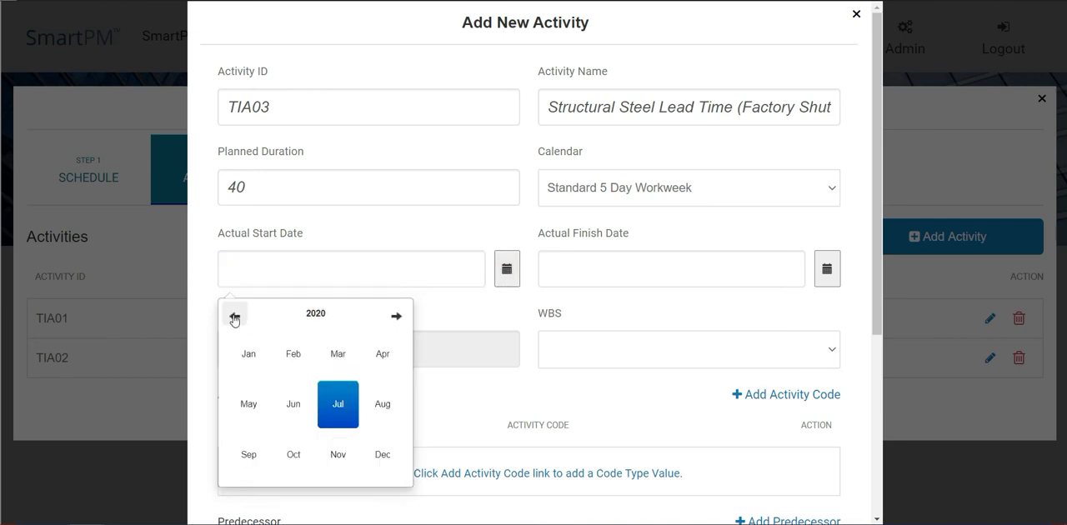
{"action": "left_click", "coordinate": [290, 354]}
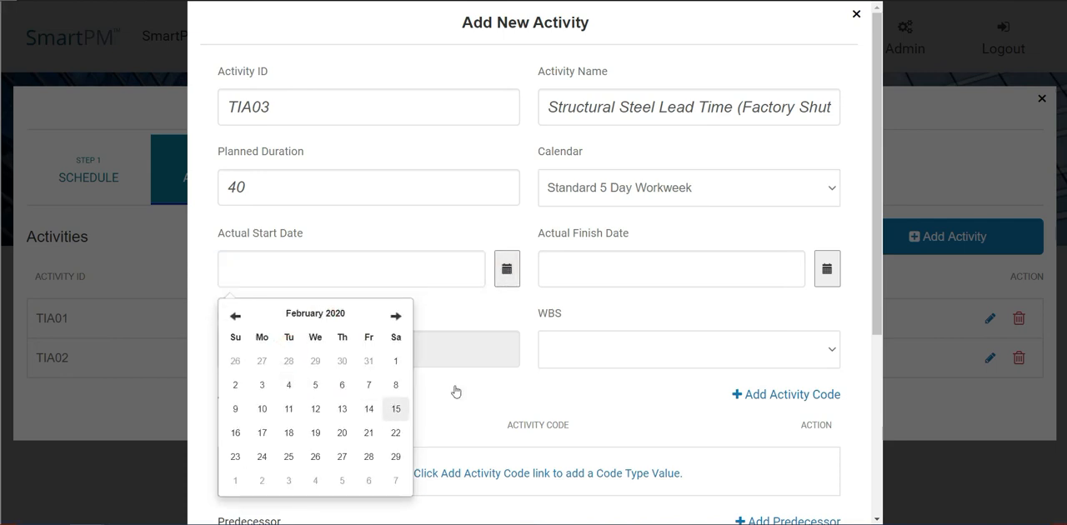
{"action": "left_click", "coordinate": [396, 409]}
{"action": "left_click", "coordinate": [827, 279]}
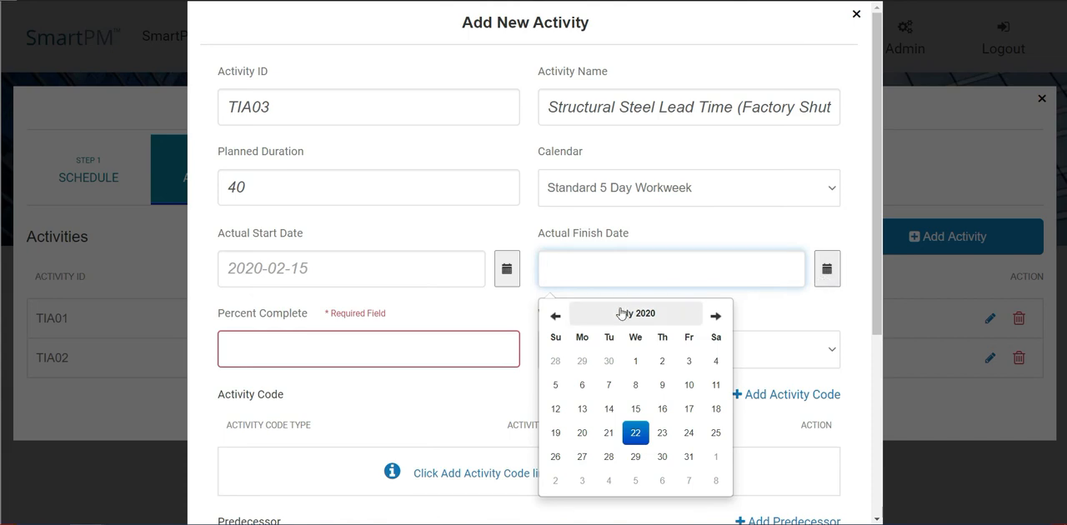
{"action": "left_click", "coordinate": [555, 316]}
{"action": "left_click", "coordinate": [555, 316]}
{"action": "left_click", "coordinate": [555, 315]}
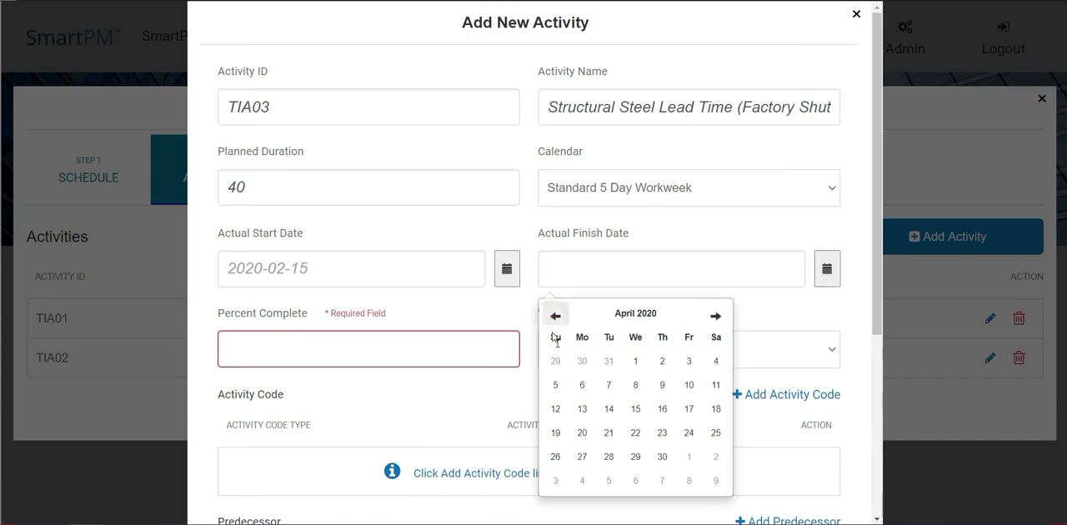
{"action": "left_click", "coordinate": [688, 384]}
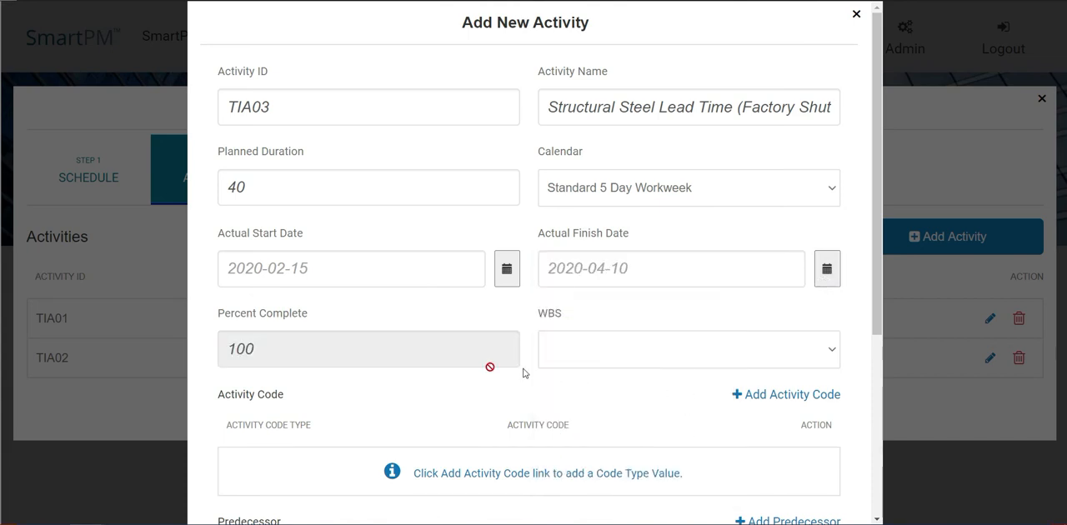
Step: Assign the Project activity code Multi - Multi Family Building to the TIA03 task
{"action": "scroll", "coordinate": [717, 202], "scroll_direction": "down", "scroll_amount": 3}
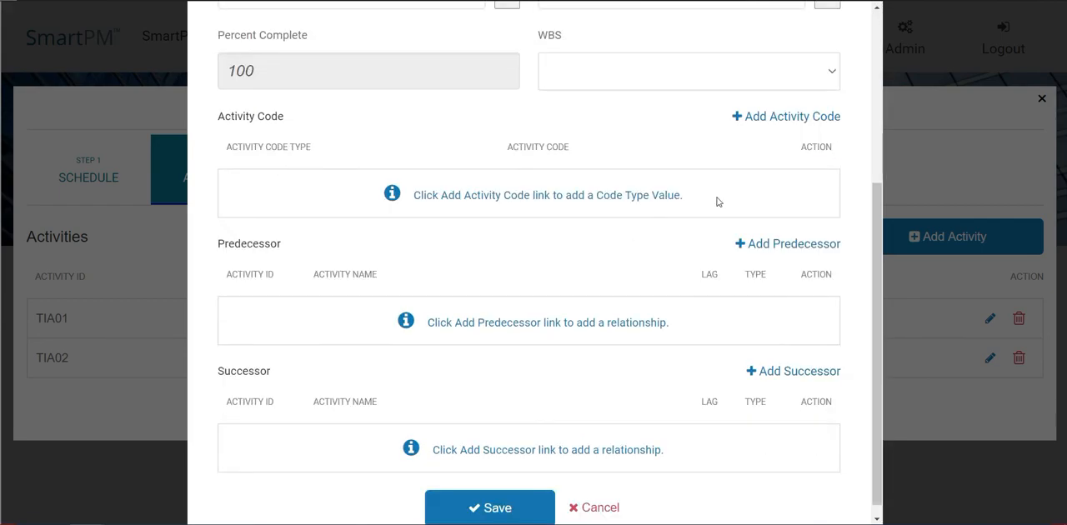
{"action": "left_click", "coordinate": [765, 124]}
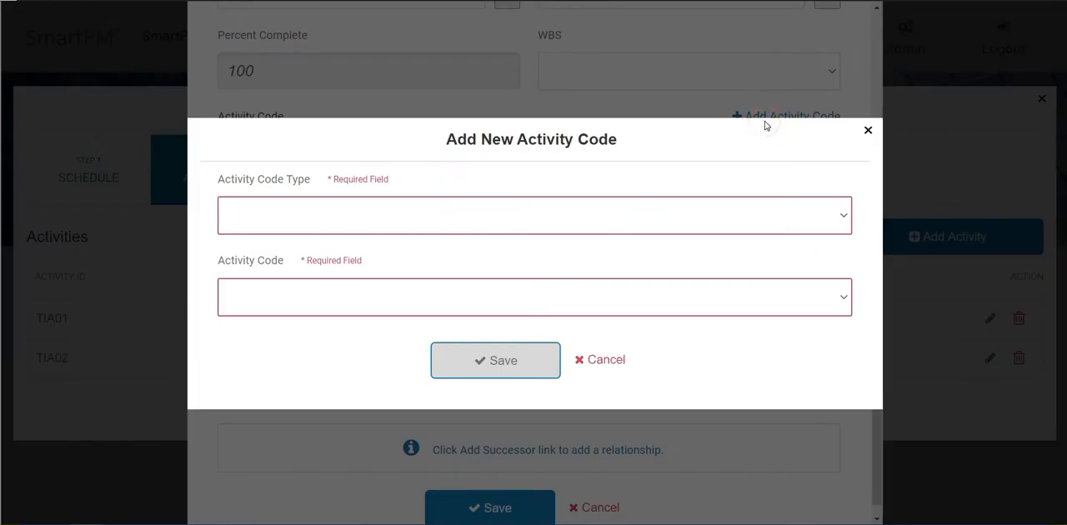
{"action": "left_click", "coordinate": [549, 222]}
{"action": "left_click", "coordinate": [535, 267]}
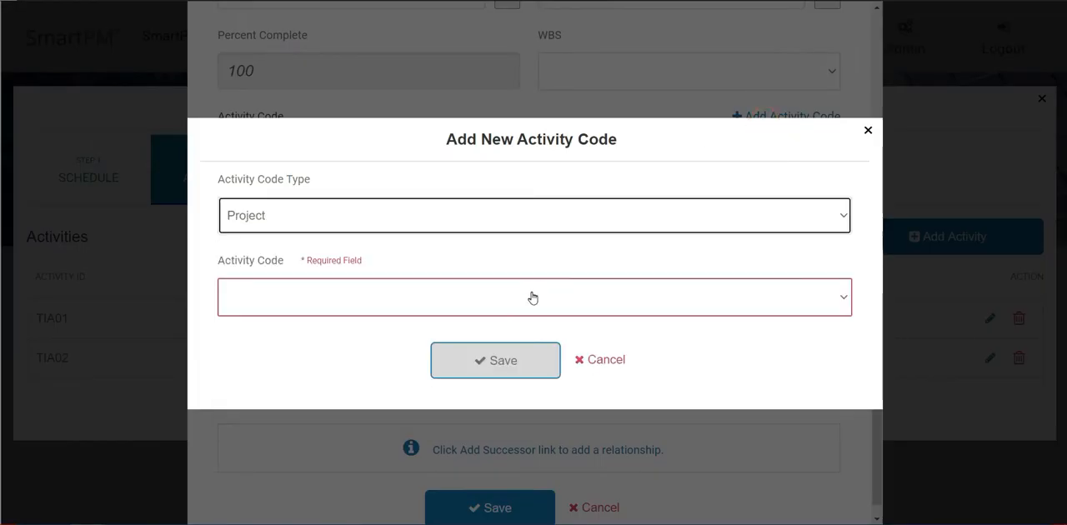
{"action": "left_click", "coordinate": [532, 298]}
{"action": "left_click", "coordinate": [509, 357]}
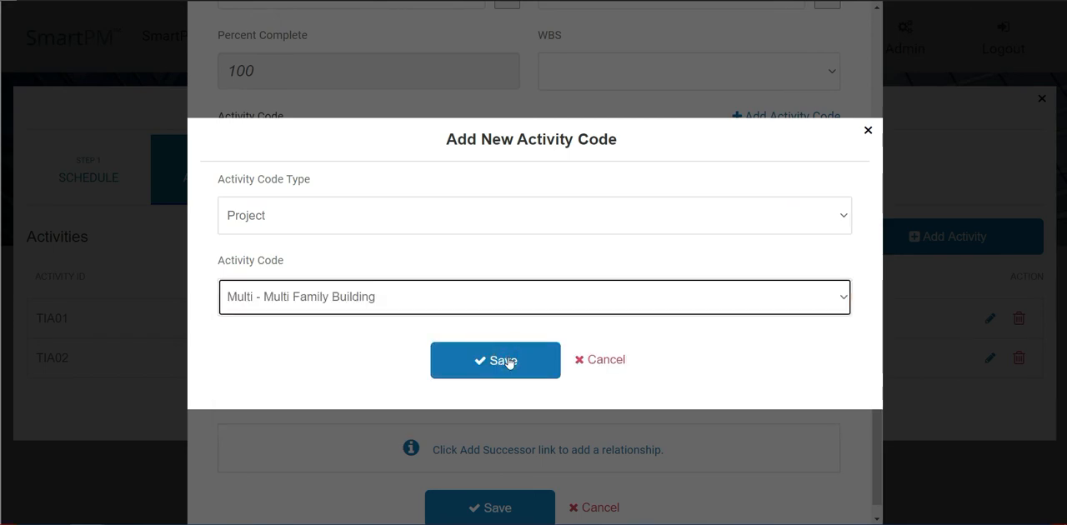
{"action": "left_click", "coordinate": [508, 360]}
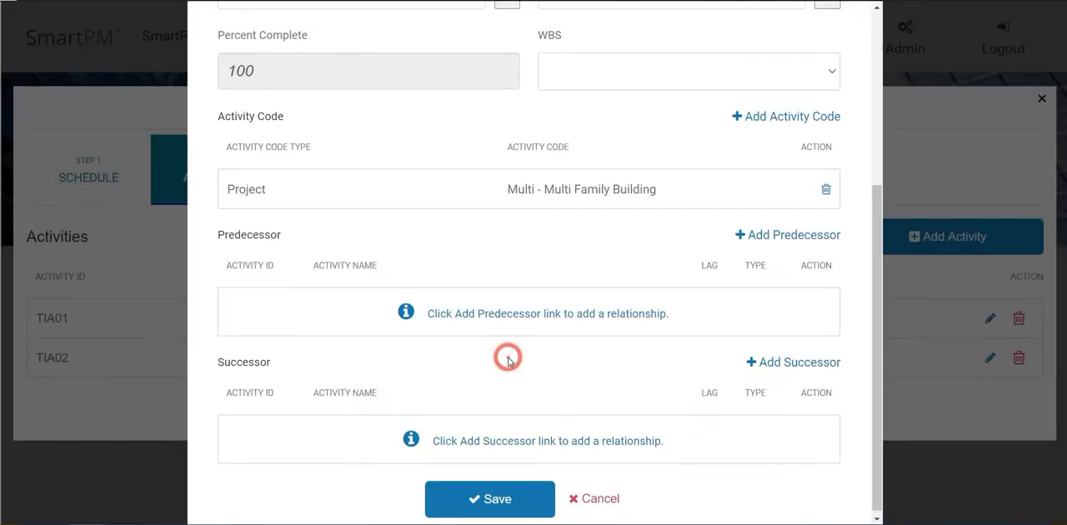
Step: Assign the Area/ Phase activity code TIA - Time Impact Analysis to the TIA03 task
{"action": "left_click", "coordinate": [769, 121]}
{"action": "left_click", "coordinate": [532, 226]}
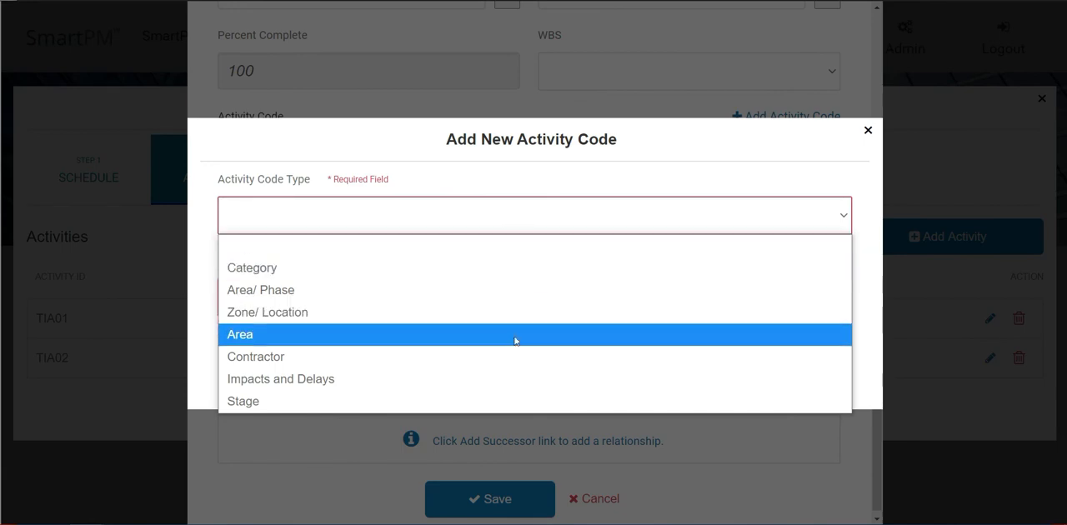
{"action": "left_click", "coordinate": [512, 291]}
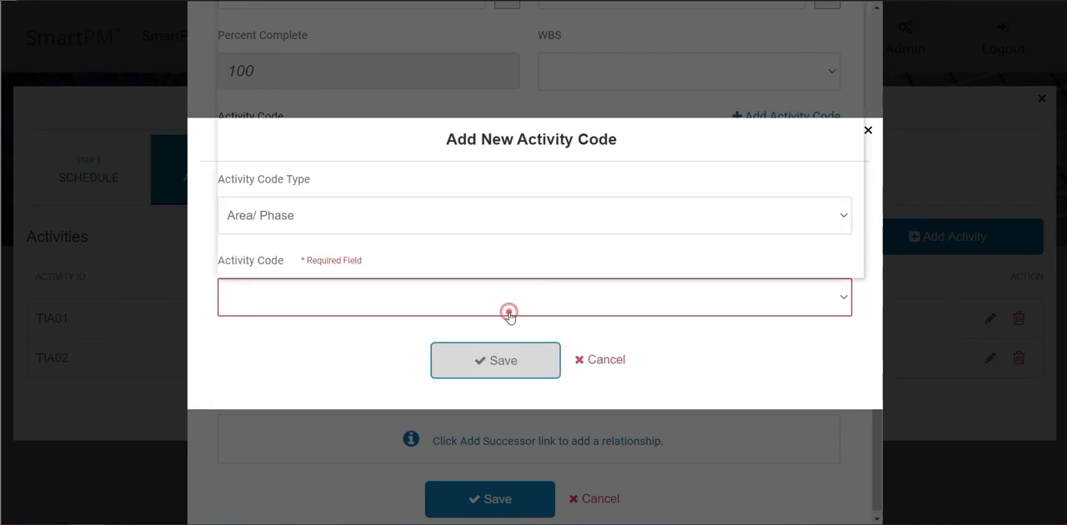
{"action": "left_click", "coordinate": [506, 307]}
{"action": "scroll", "coordinate": [484, 264], "scroll_direction": "down", "scroll_amount": 2}
{"action": "left_click", "coordinate": [479, 266]}
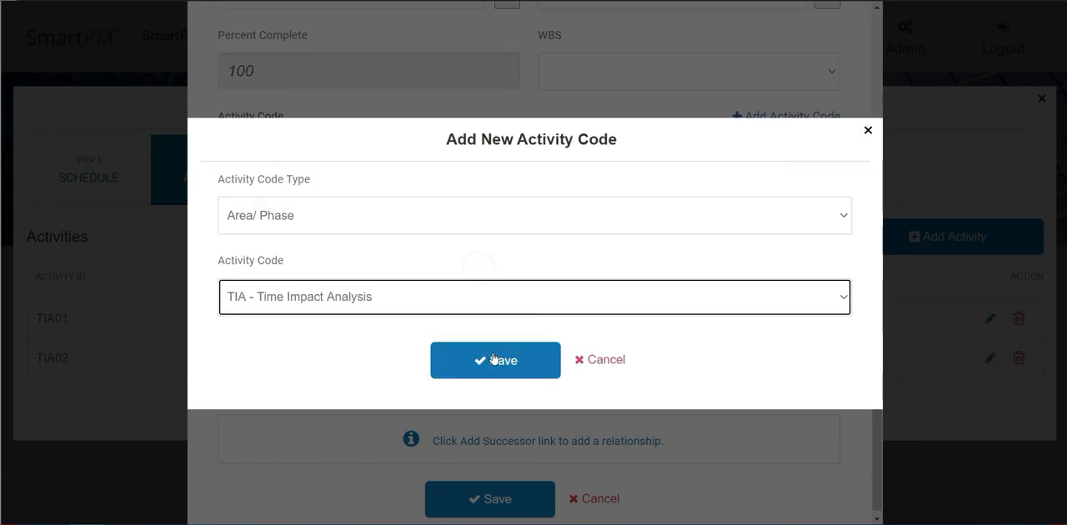
{"action": "left_click", "coordinate": [495, 353]}
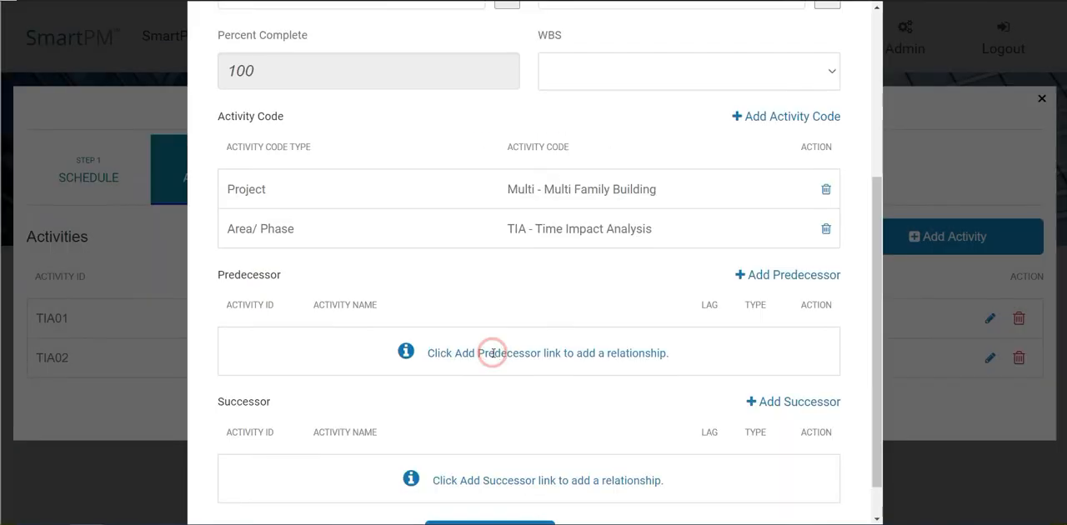
Step: Add TIA02 Factory Shutdown Duration - Phase IV Affected as an FS predecessor of the TIA03 task
{"action": "left_click", "coordinate": [752, 279]}
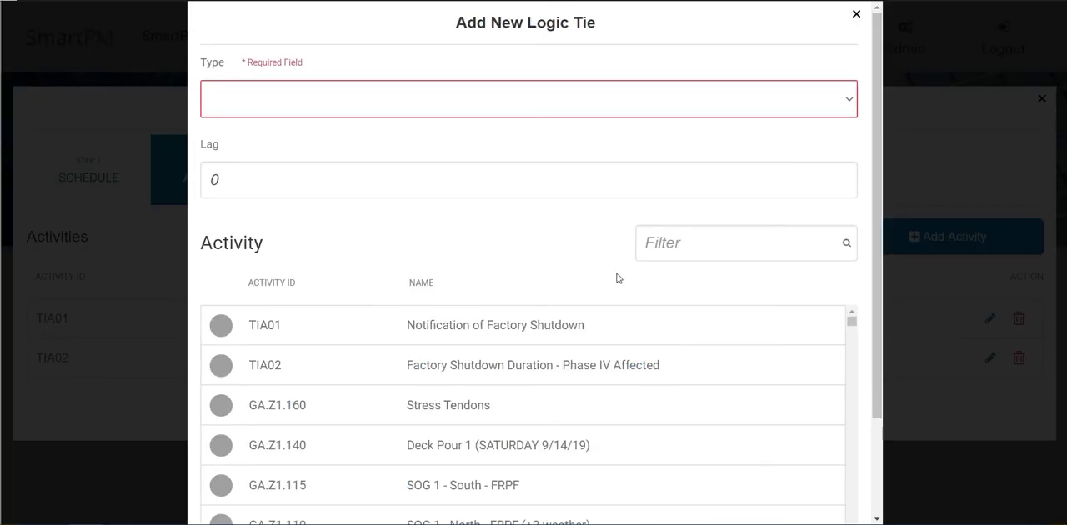
{"action": "left_click", "coordinate": [222, 368]}
{"action": "left_click", "coordinate": [278, 99]}
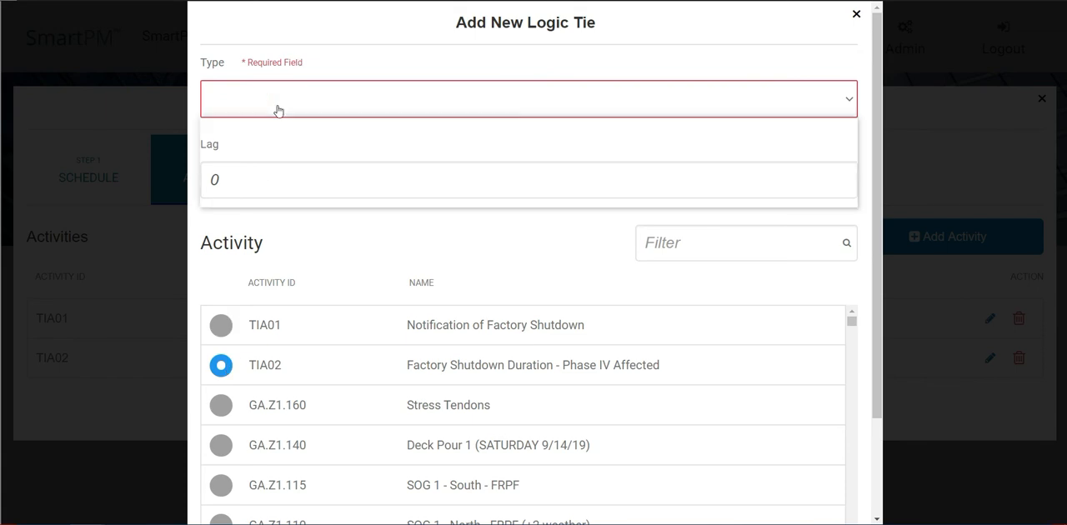
{"action": "left_click", "coordinate": [262, 146]}
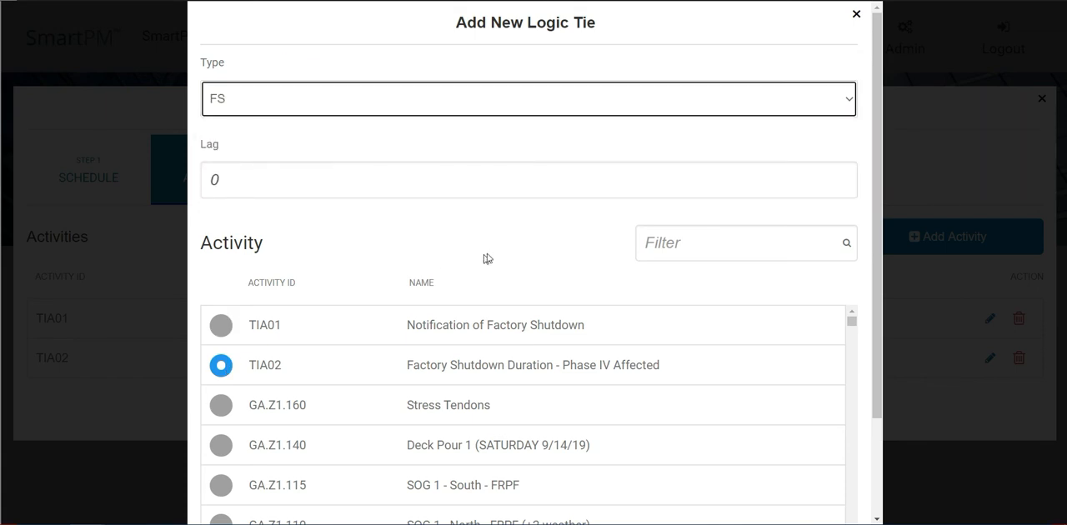
{"action": "scroll", "coordinate": [512, 250], "scroll_direction": "down", "scroll_amount": 3}
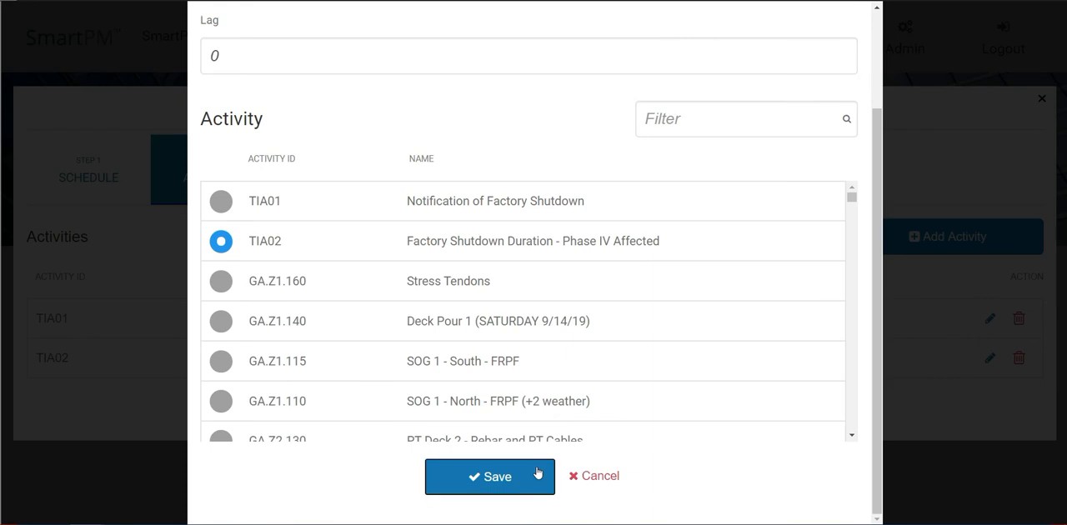
{"action": "left_click", "coordinate": [546, 463]}
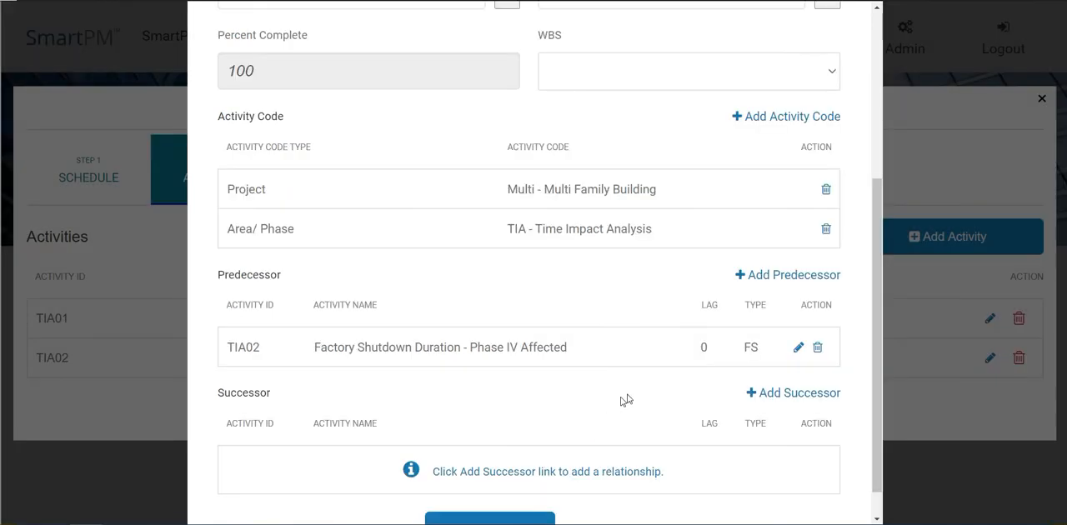
Step: Add SW.SEQ5.10 Erect Steel - SEQ 5 as an FS successor of the TIA03 task and save the activity
{"action": "left_click", "coordinate": [782, 400]}
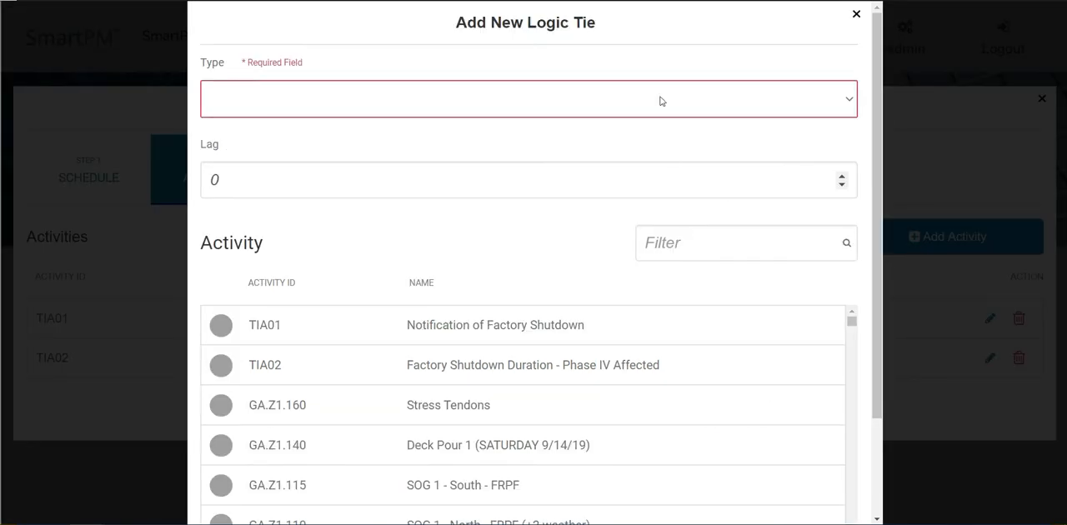
{"action": "left_click", "coordinate": [669, 242]}
{"action": "type", "text": "SW.SEQ5.10"}
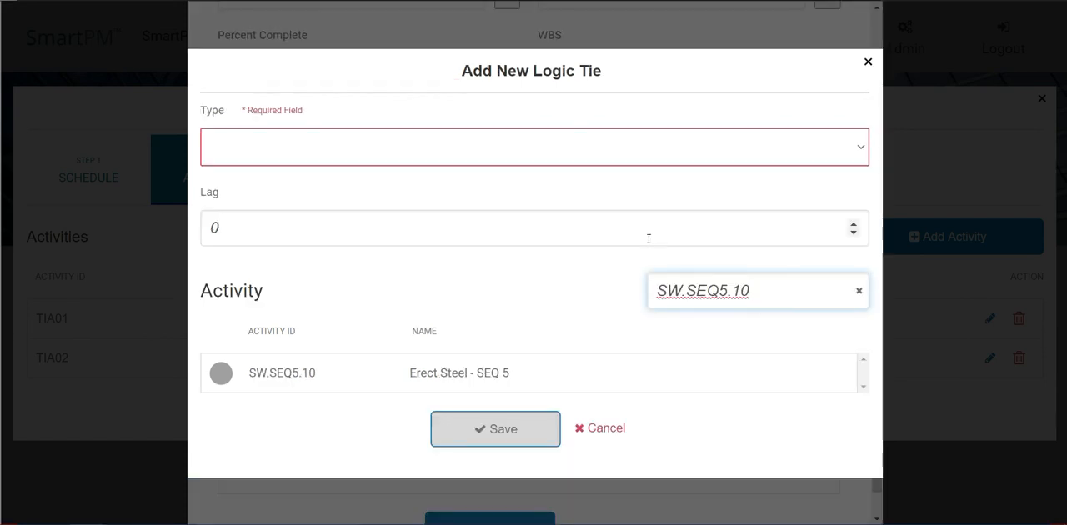
{"action": "left_click", "coordinate": [222, 374]}
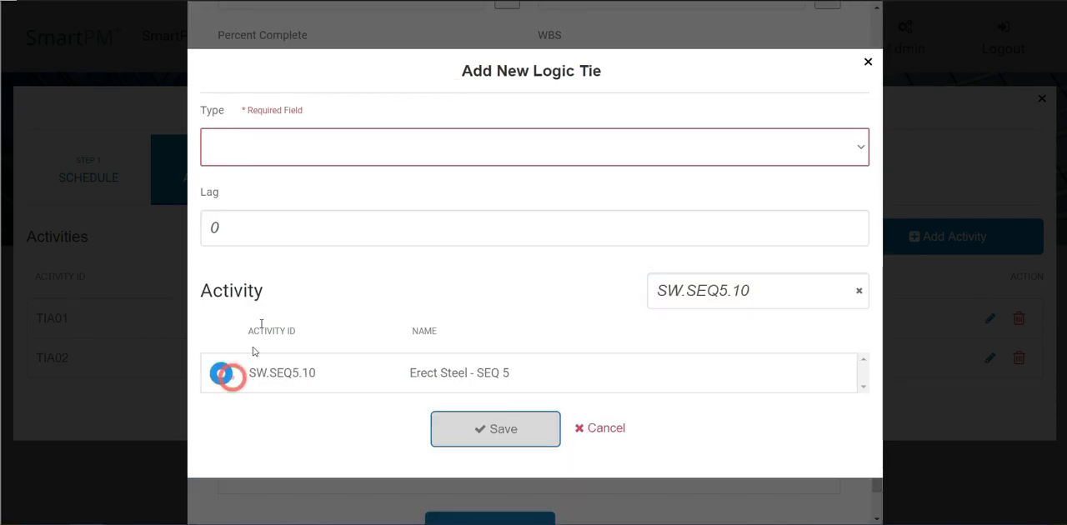
{"action": "left_click", "coordinate": [278, 156]}
{"action": "left_click", "coordinate": [271, 208]}
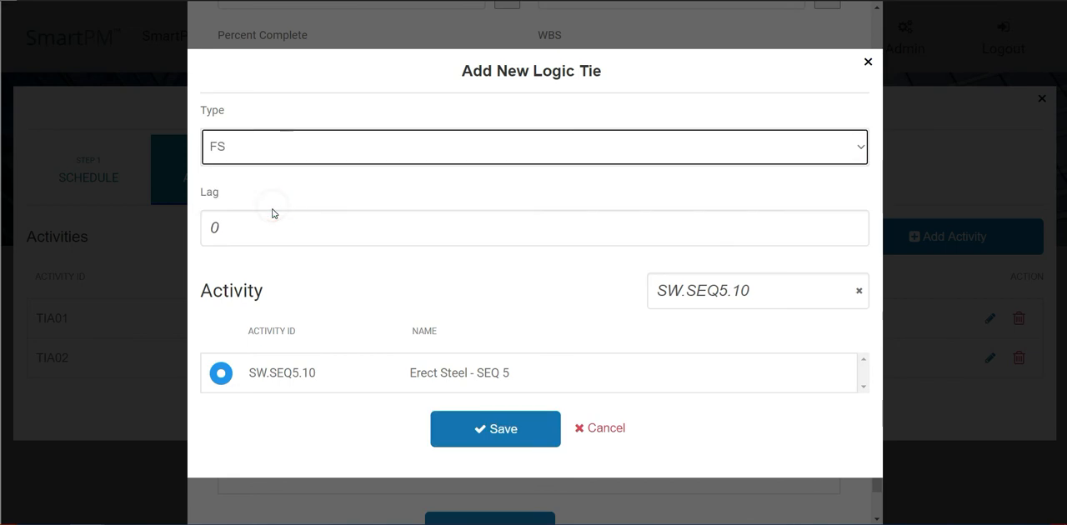
{"action": "left_click", "coordinate": [477, 429]}
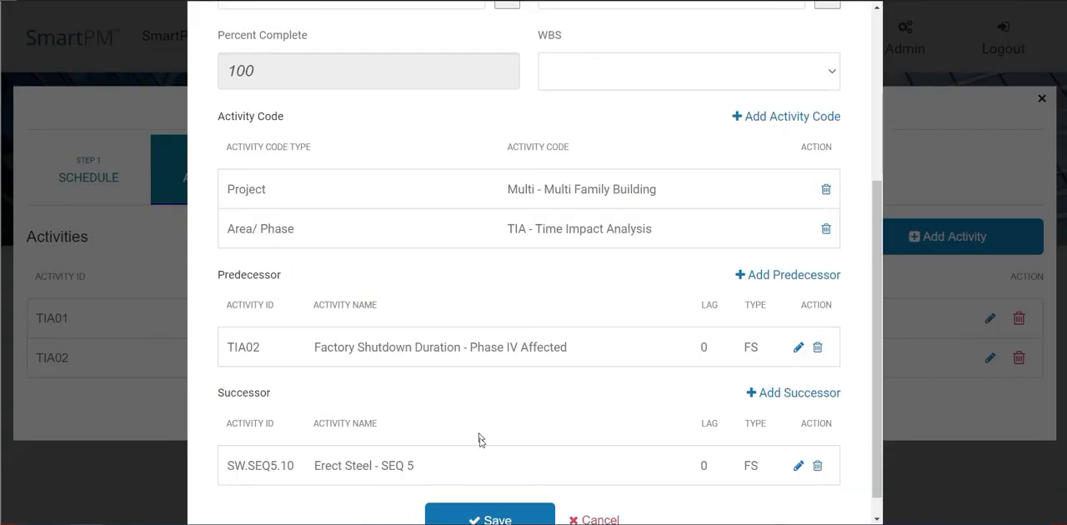
{"action": "left_click", "coordinate": [495, 518]}
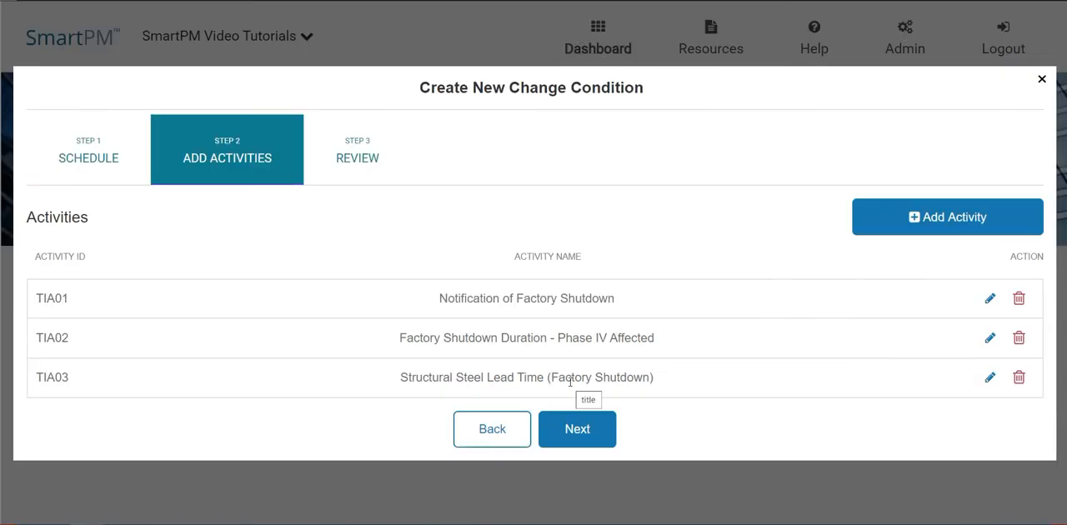
Step: Name the new change condition rule Factory Shut Down and finish creating it
{"action": "left_click", "coordinate": [583, 428]}
{"action": "left_click", "coordinate": [433, 211]}
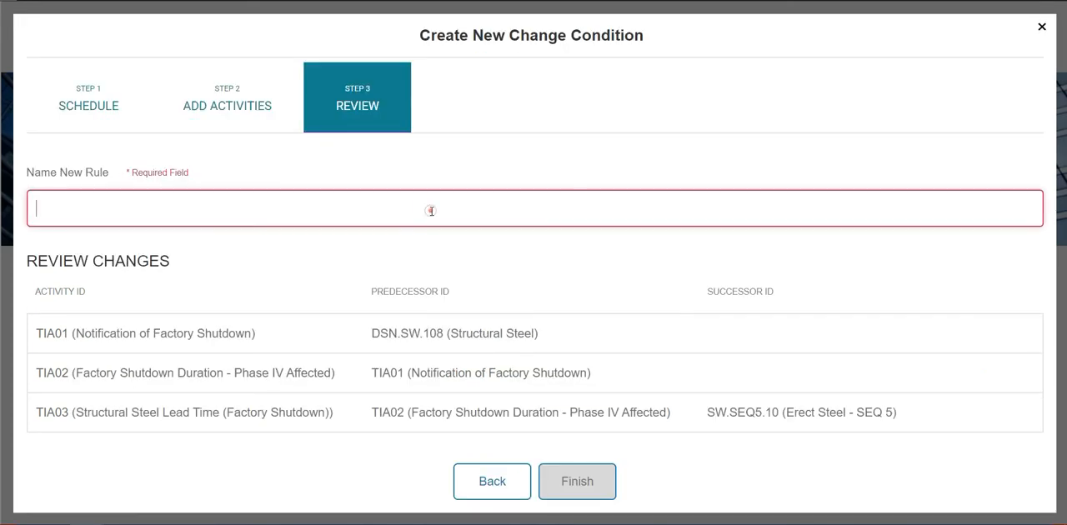
{"action": "type", "text": "Factory Shut Down"}
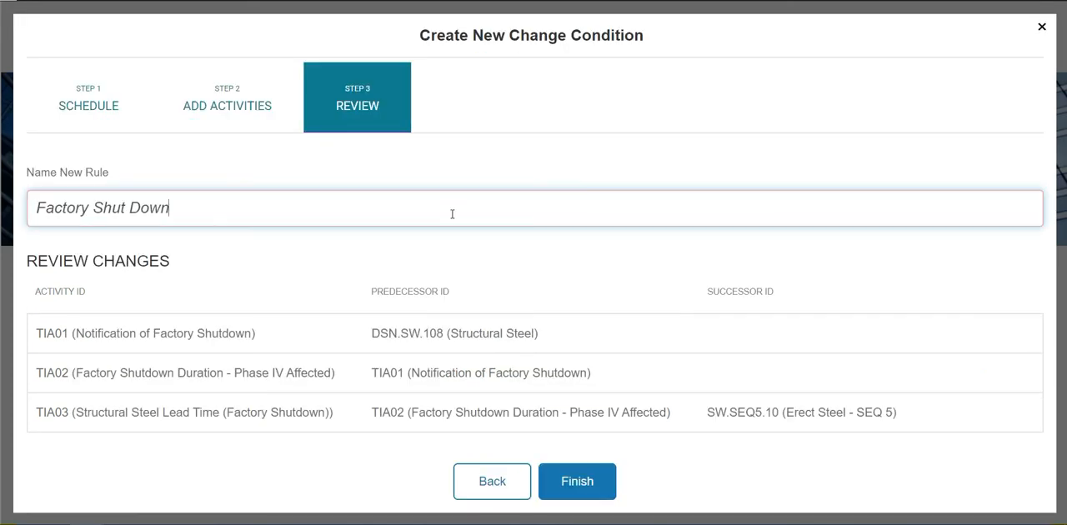
{"action": "left_click", "coordinate": [558, 480]}
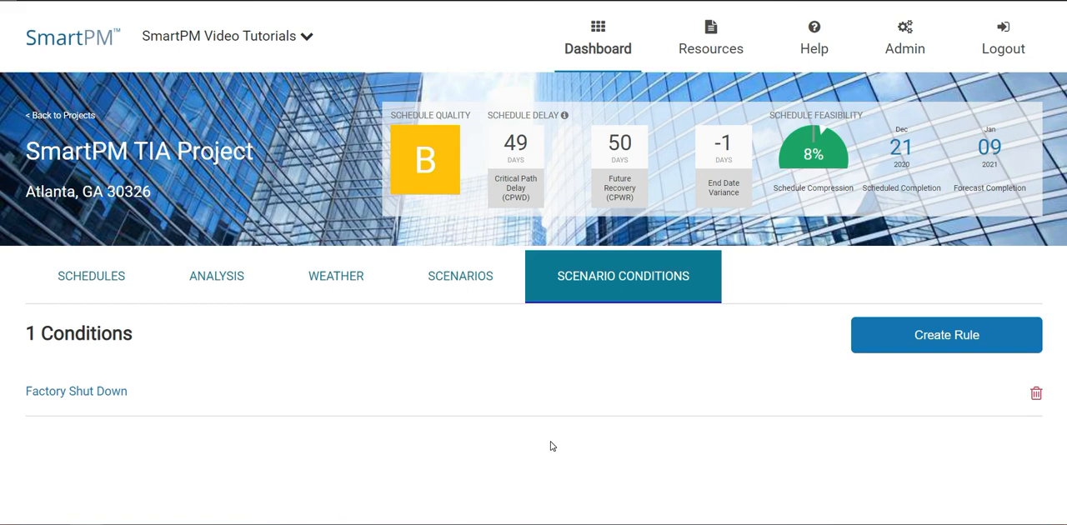
Step: Start a scenario named Factory Shutdown Analysis, auto-updated on future imports, described as "Analyze the impact of the steel factory shutdown on Phase IV steel erection"
{"action": "left_click", "coordinate": [483, 288]}
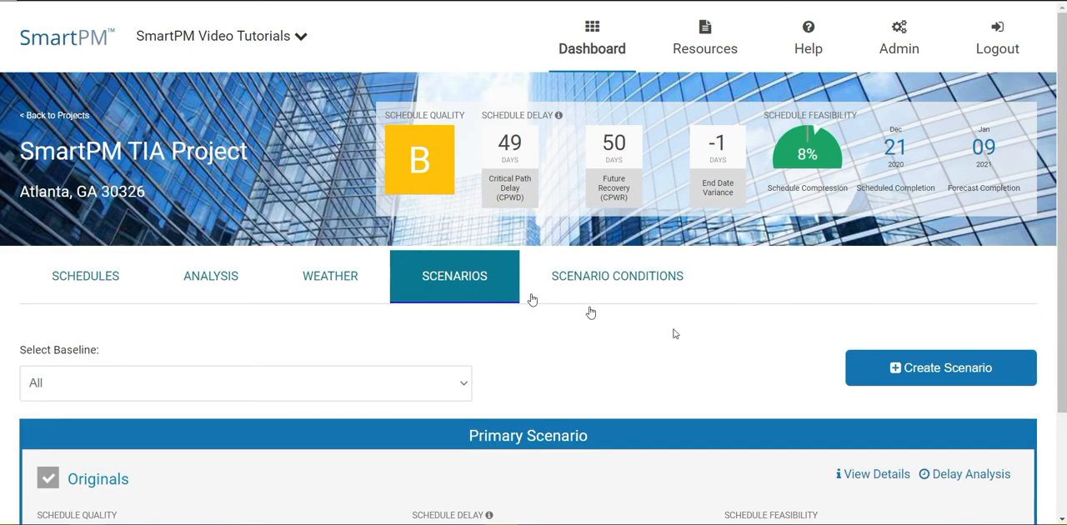
{"action": "left_click", "coordinate": [950, 375]}
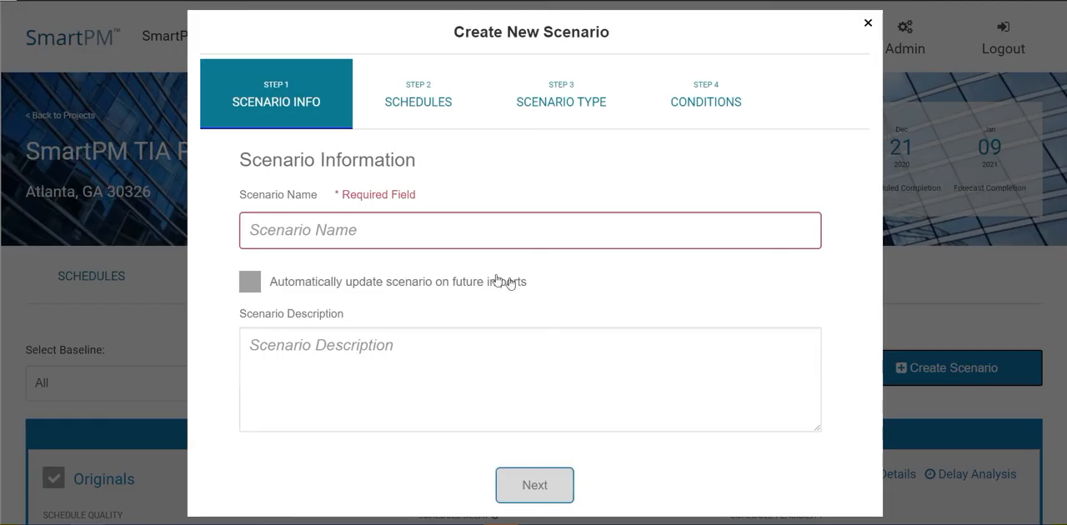
{"action": "left_click", "coordinate": [452, 230]}
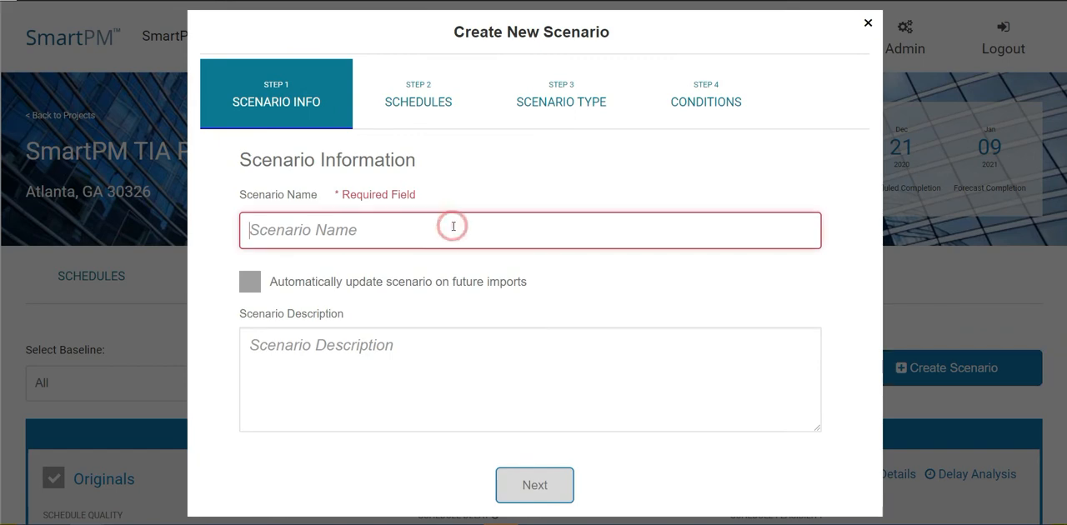
{"action": "type", "text": "Factory Shutdown Analysis"}
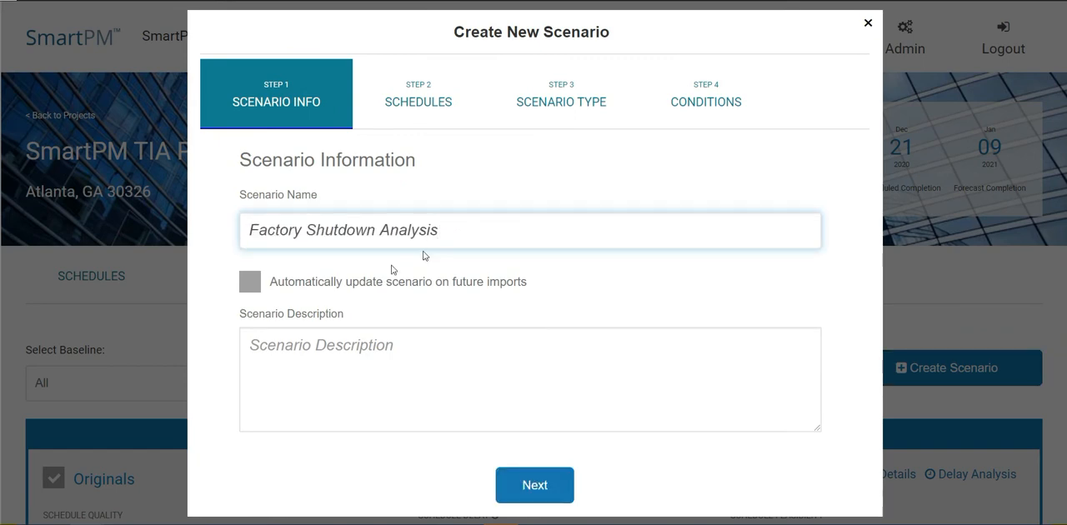
{"action": "left_click", "coordinate": [364, 281]}
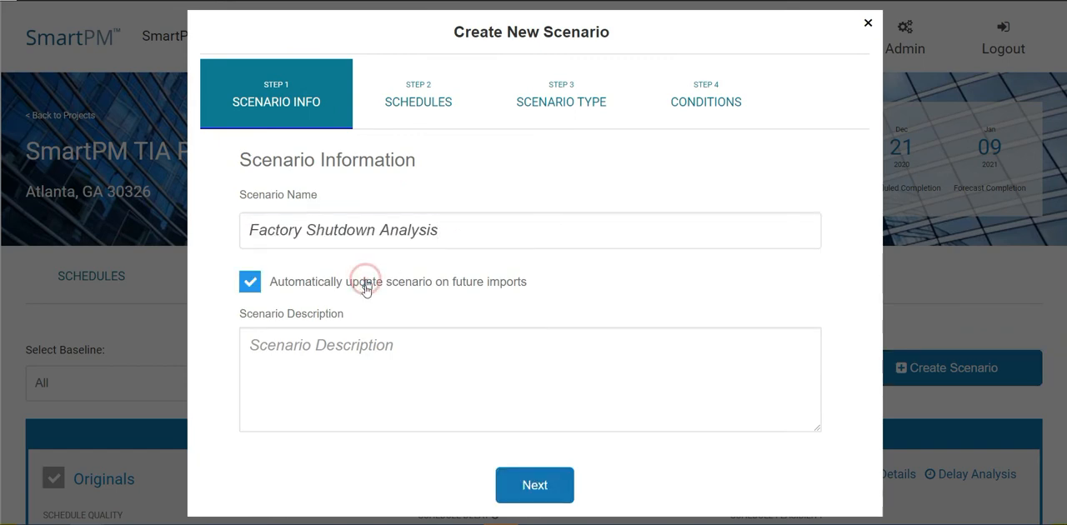
{"action": "left_click", "coordinate": [376, 375]}
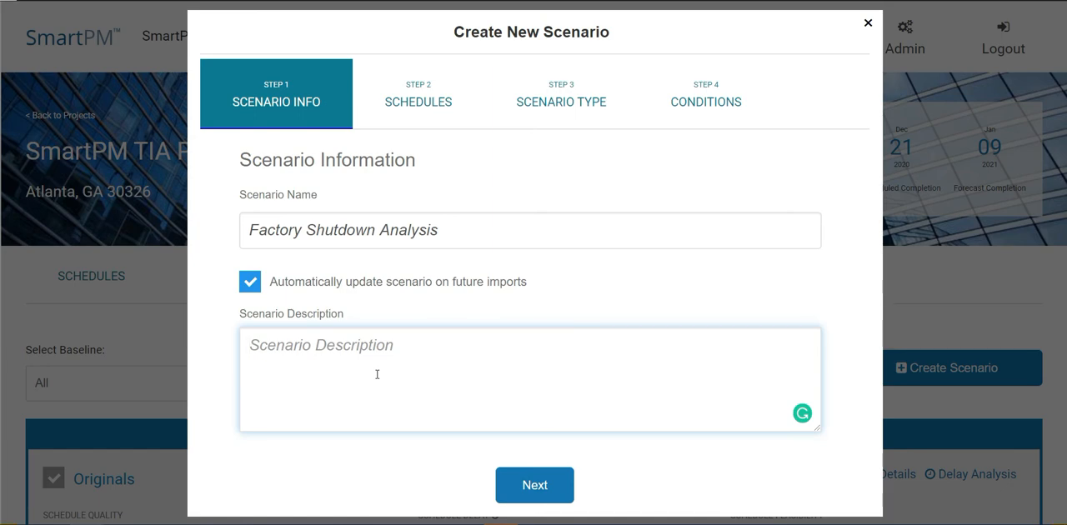
{"action": "type", "text": "Analyze the impact of the steel factory shutdown on Phase IV steel erection"}
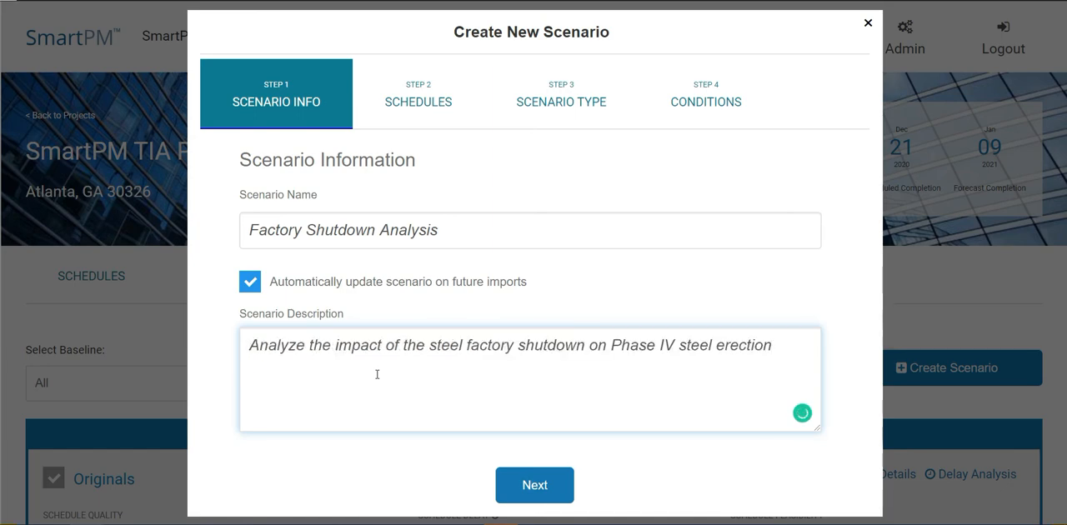
{"action": "left_click", "coordinate": [570, 493]}
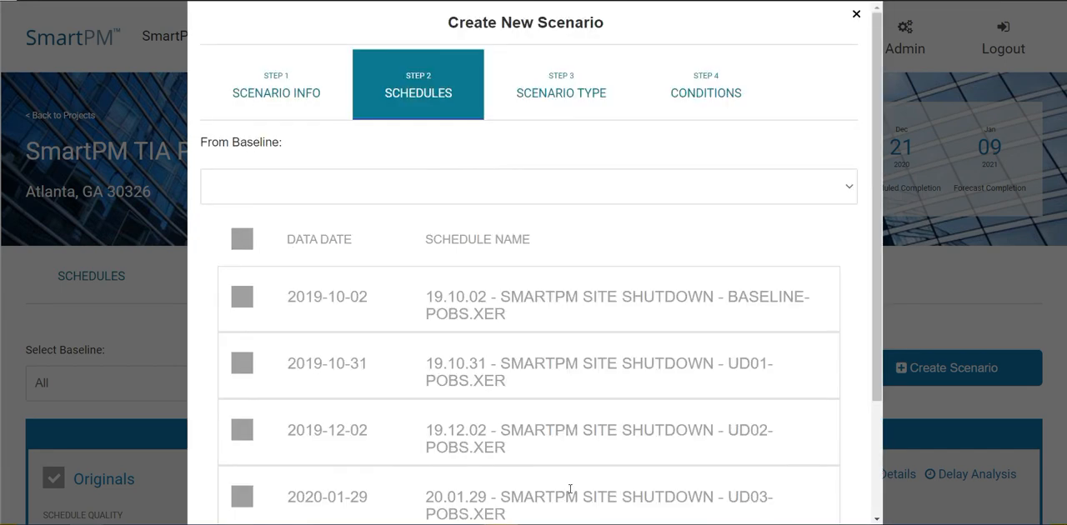
Step: Base the new scenario on the schedules of the Originals baseline
{"action": "left_click", "coordinate": [377, 191]}
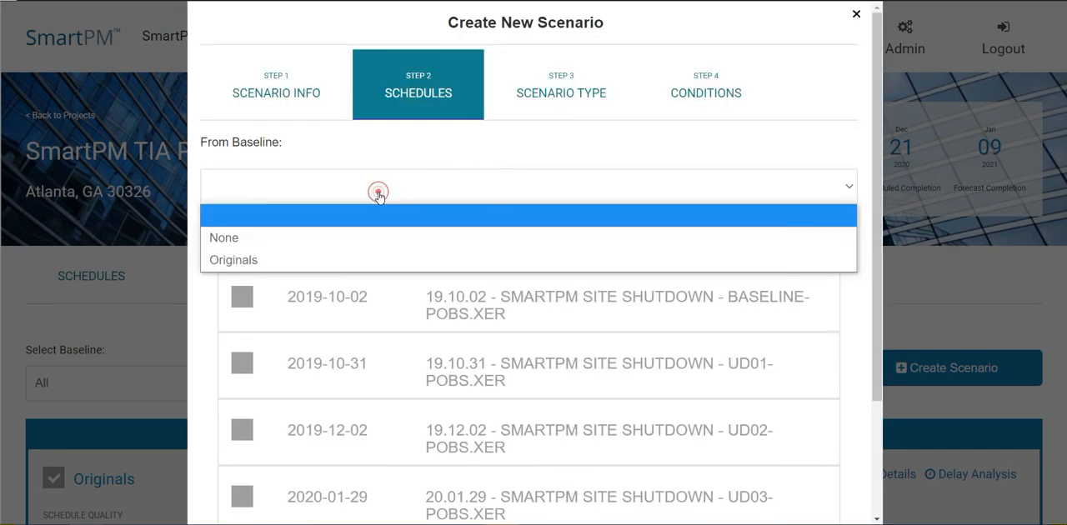
{"action": "left_click", "coordinate": [367, 259]}
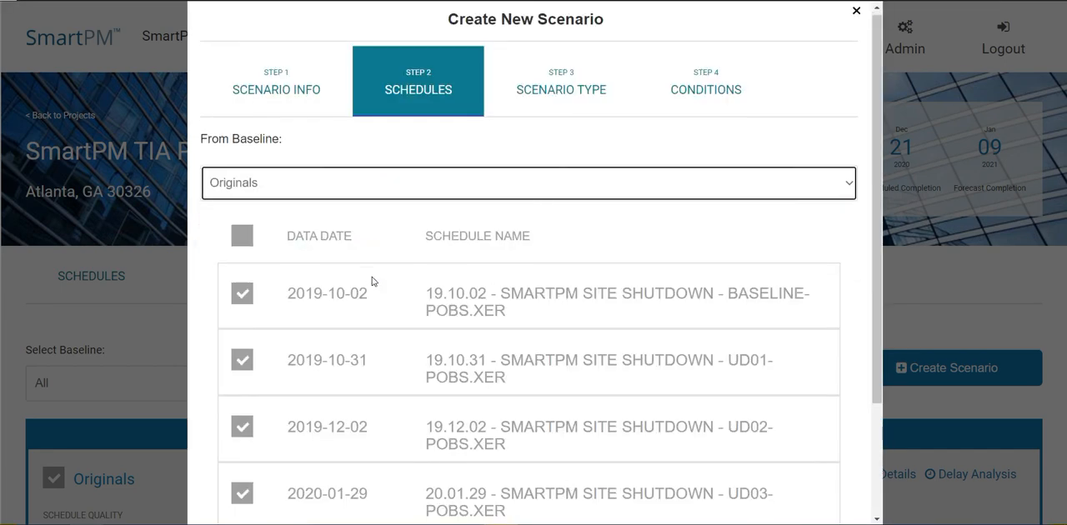
{"action": "scroll", "coordinate": [371, 279], "scroll_direction": "down", "scroll_amount": 2}
{"action": "left_click", "coordinate": [543, 494]}
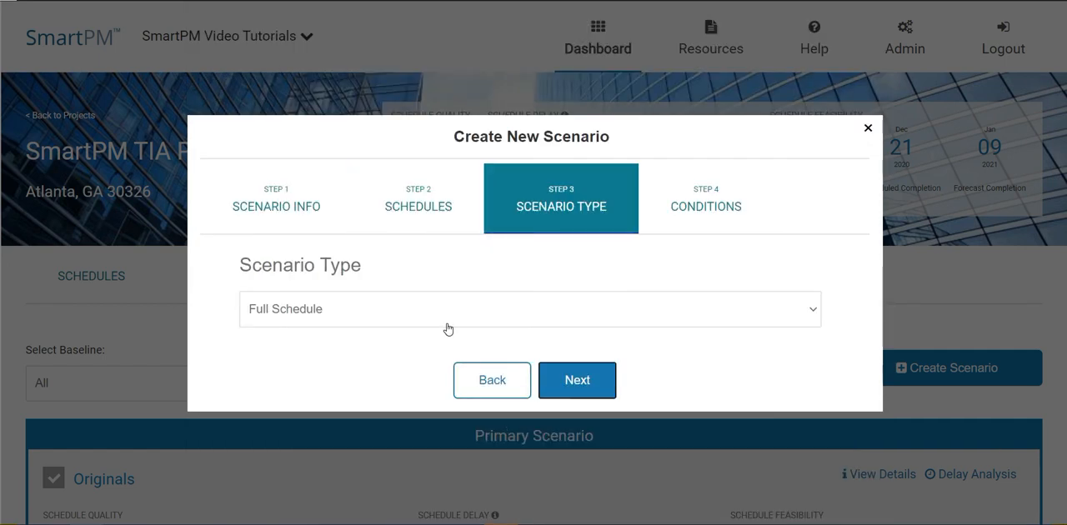
Step: Keep the Full Schedule scenario type, apply the Factory Shut Down condition to the 19.12.02 UD02 schedule, and finish the scenario
{"action": "left_click", "coordinate": [560, 378]}
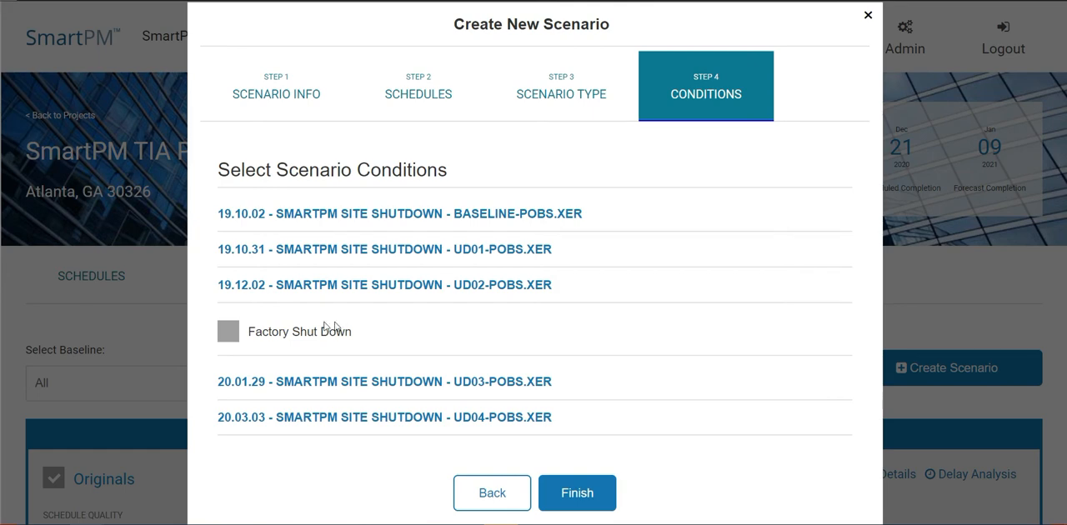
{"action": "left_click", "coordinate": [232, 335]}
{"action": "left_click", "coordinate": [557, 485]}
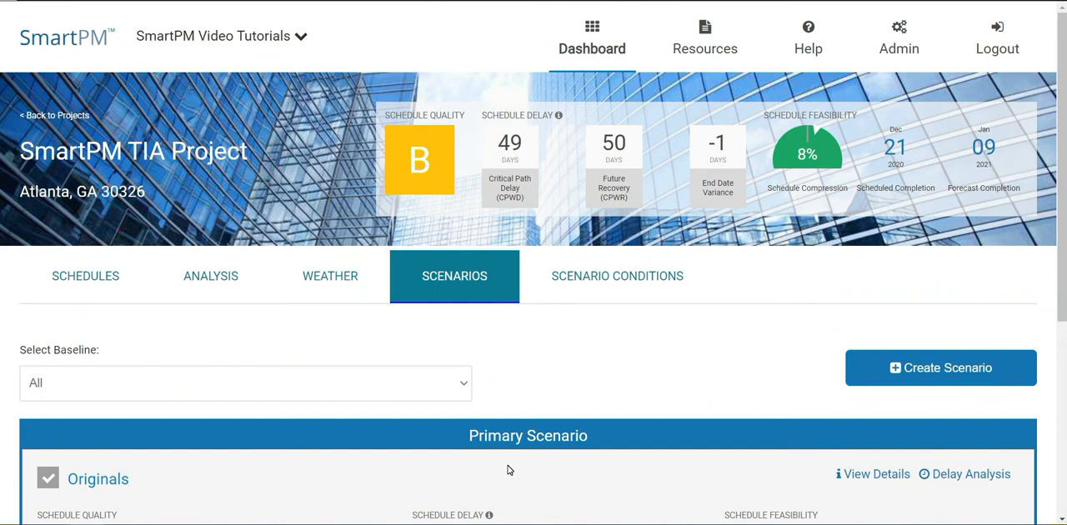
Step: Open the Factory Shutdown Analysis scenario and filter its schedule to the Complete Critical Path
{"action": "scroll", "coordinate": [508, 470], "scroll_direction": "down", "scroll_amount": 3}
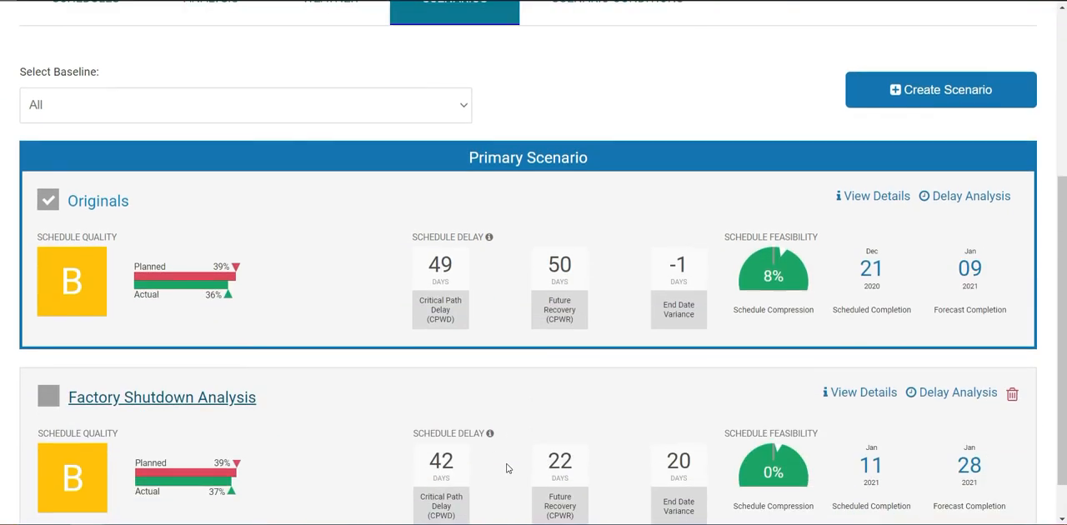
{"action": "left_click", "coordinate": [225, 405]}
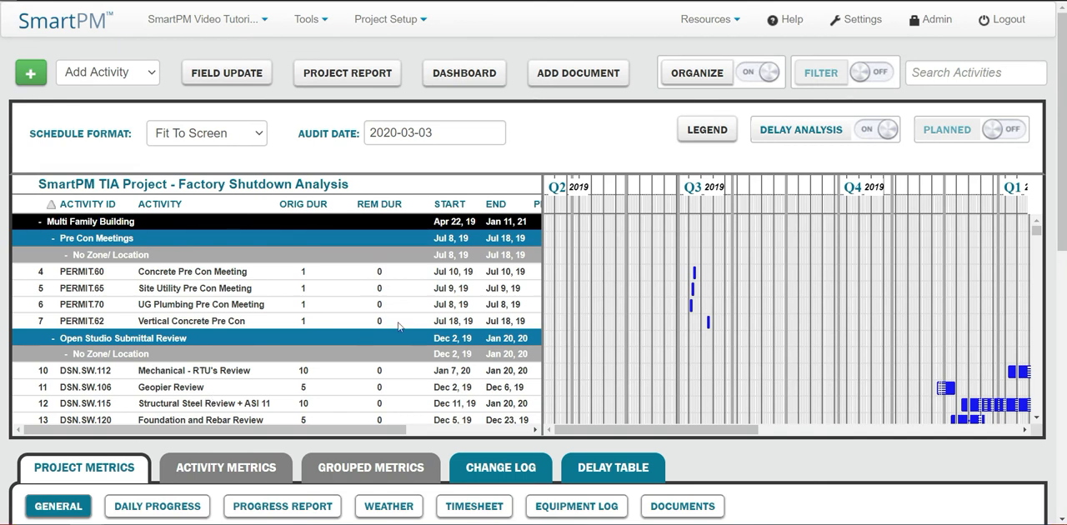
{"action": "left_click", "coordinate": [821, 73]}
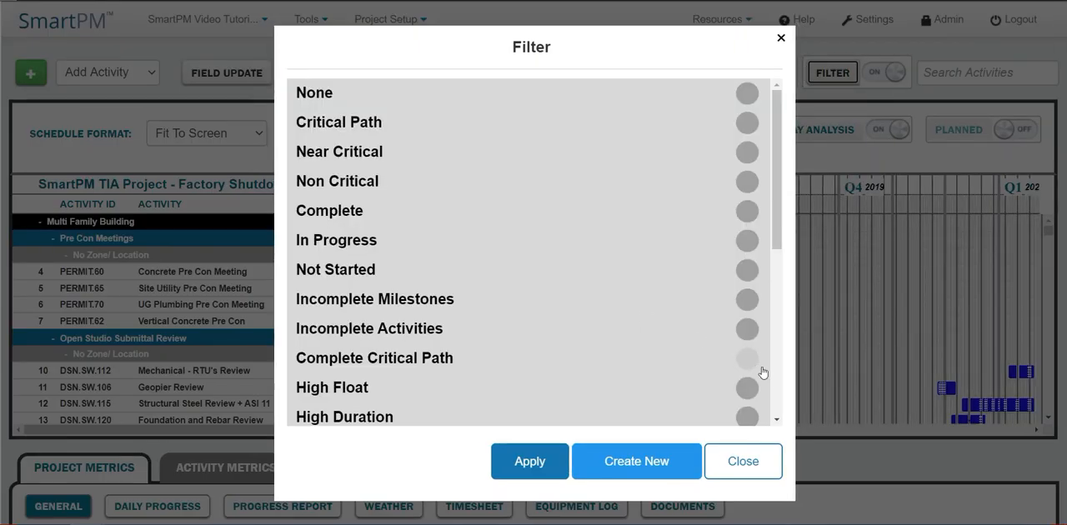
{"action": "left_click", "coordinate": [748, 360]}
{"action": "left_click", "coordinate": [527, 460]}
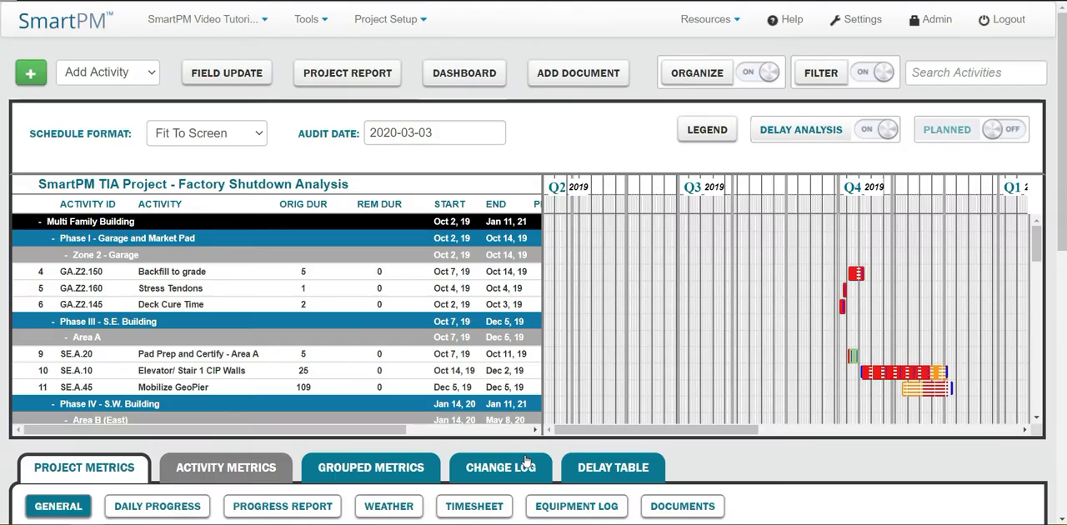
Step: Collapse the schedule to its phase groups and expand Time Impact Analysis to examine the TIA activities on the Gantt chart
{"action": "double_click", "coordinate": [40, 224]}
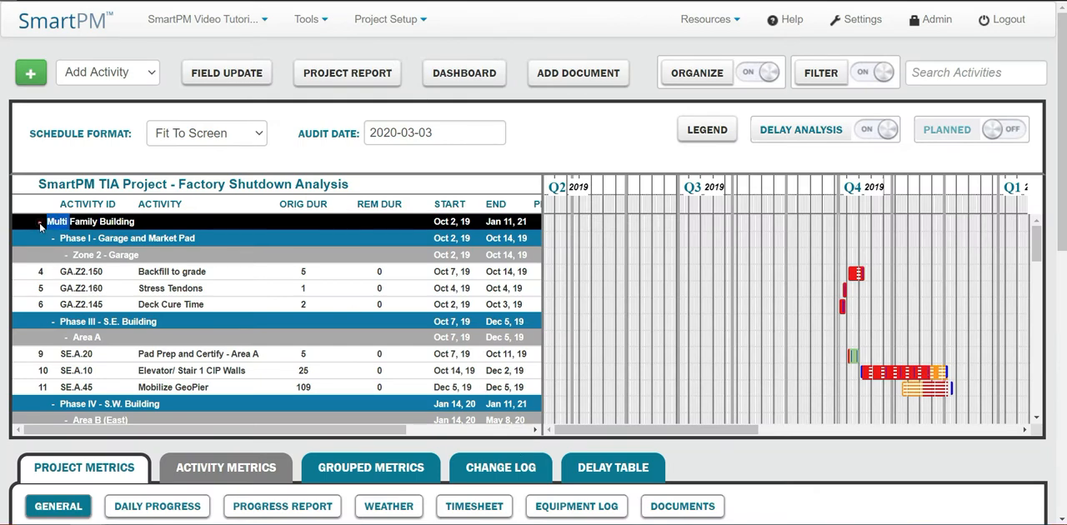
{"action": "left_click", "coordinate": [40, 223]}
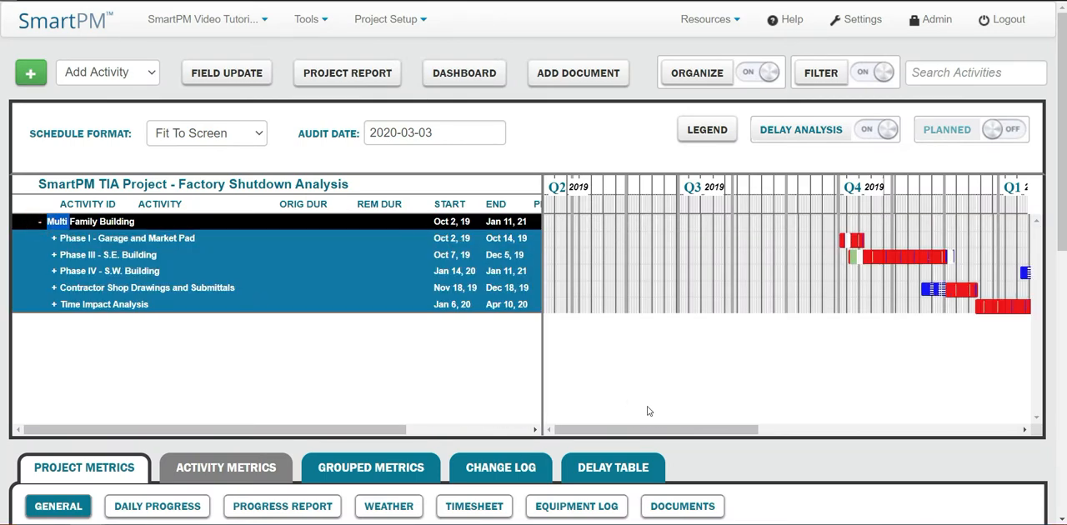
{"action": "left_click_drag", "start_coordinate": [648, 431], "coordinate": [755, 437]}
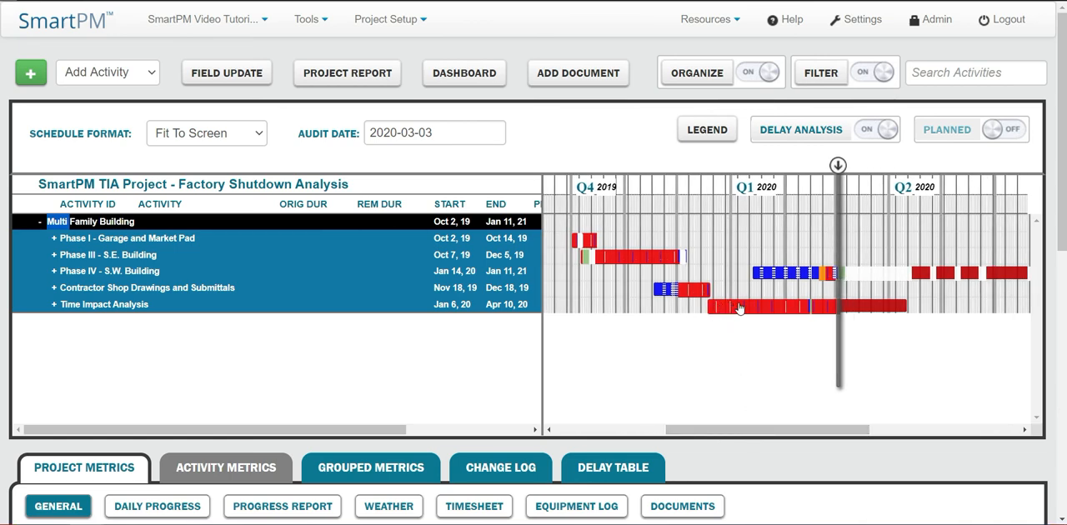
{"action": "left_click", "coordinate": [55, 306]}
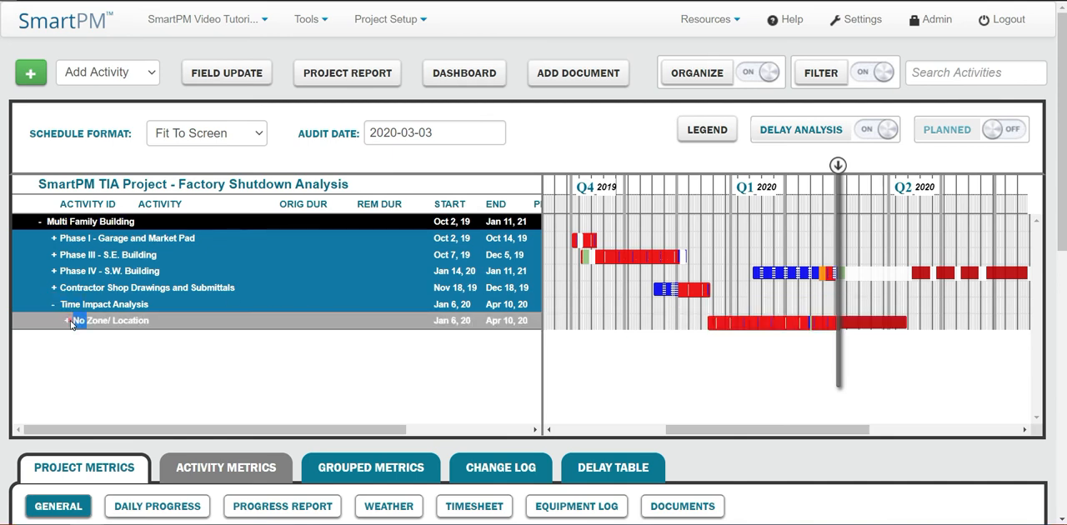
{"action": "left_click", "coordinate": [67, 321]}
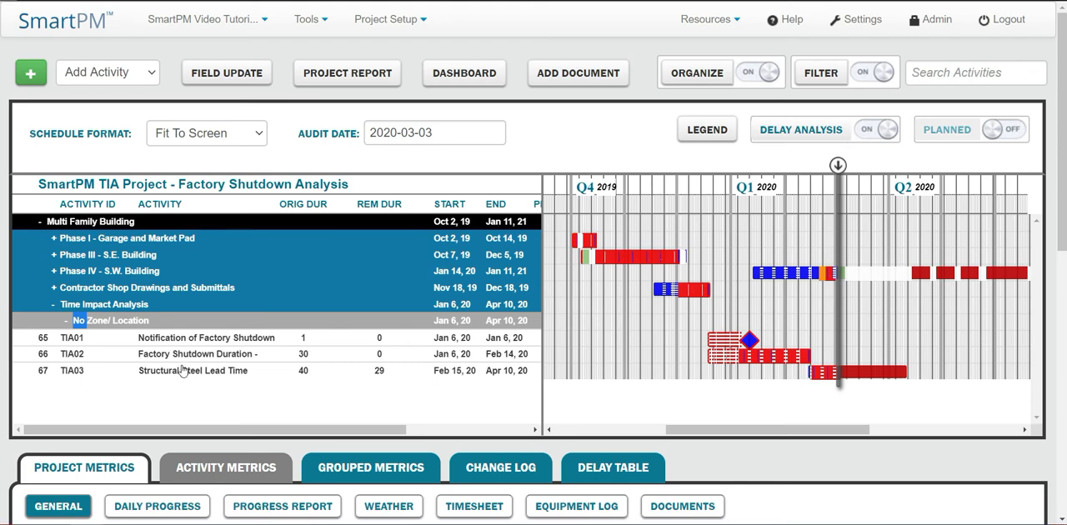
Step: Examine the delays and recoveries listed for period 3, run date 1/29/2020, in the delay table
{"action": "left_click", "coordinate": [615, 470]}
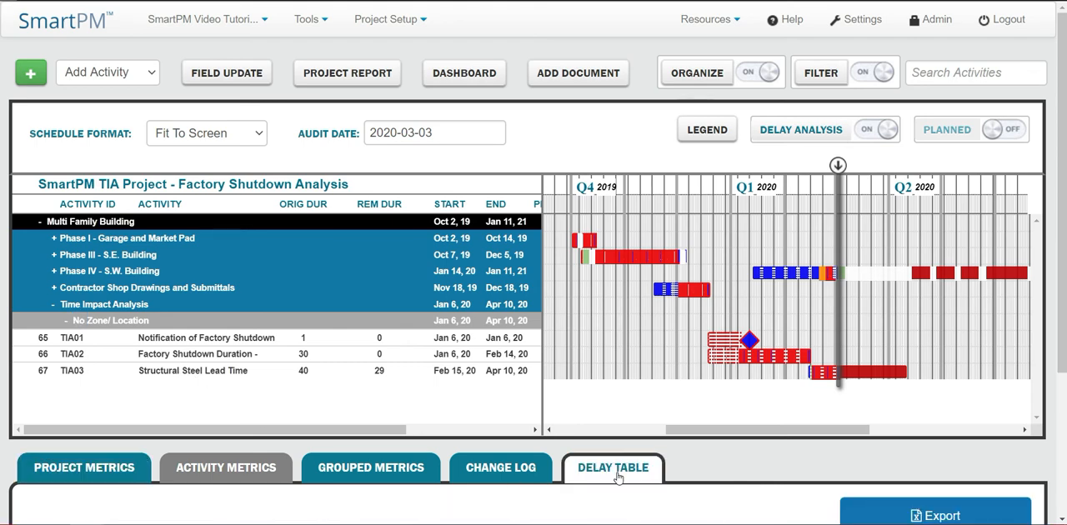
{"action": "scroll", "coordinate": [618, 475], "scroll_direction": "down", "scroll_amount": 5}
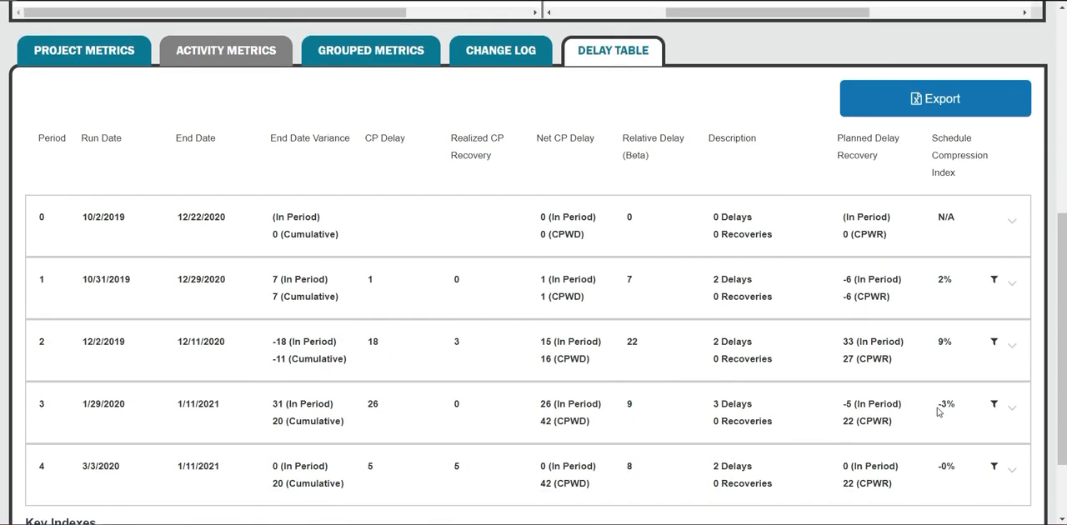
{"action": "left_click", "coordinate": [1011, 410]}
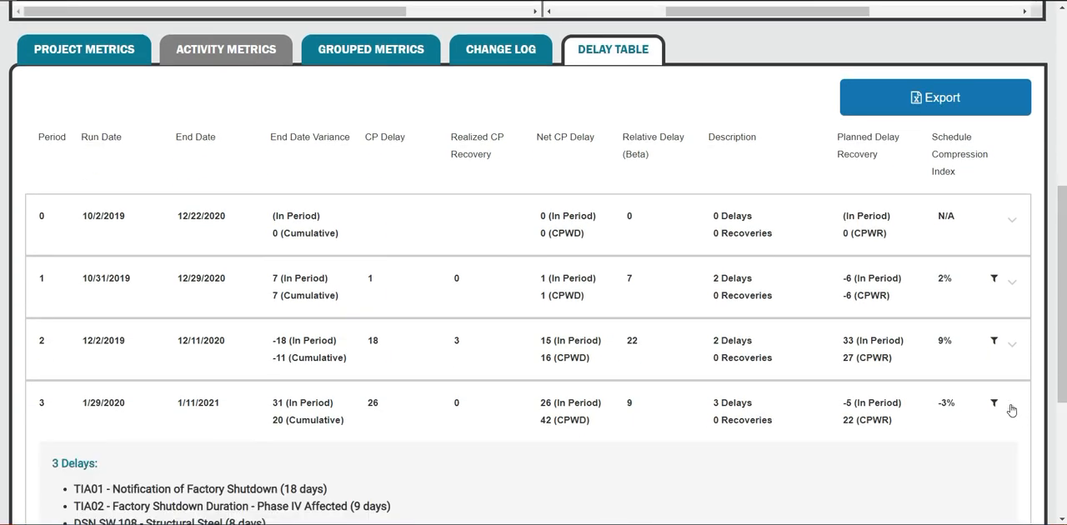
{"action": "scroll", "coordinate": [479, 400], "scroll_direction": "down", "scroll_amount": 1}
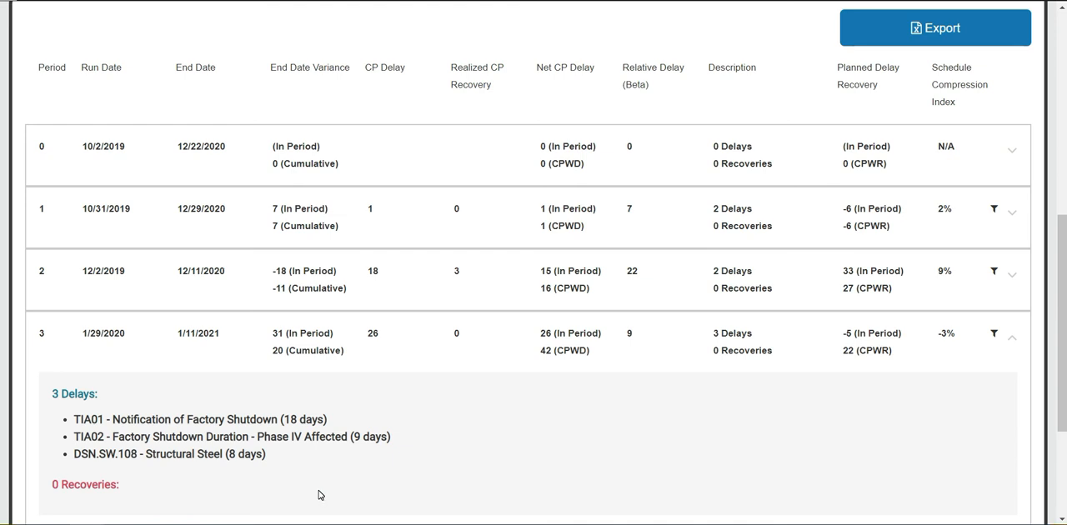
Step: Expand Phase IV - S.W. Building and its Area B (East) group to examine the steel erection activities against the TIA activities on the Gantt chart
{"action": "scroll", "coordinate": [319, 495], "scroll_direction": "up", "scroll_amount": 5}
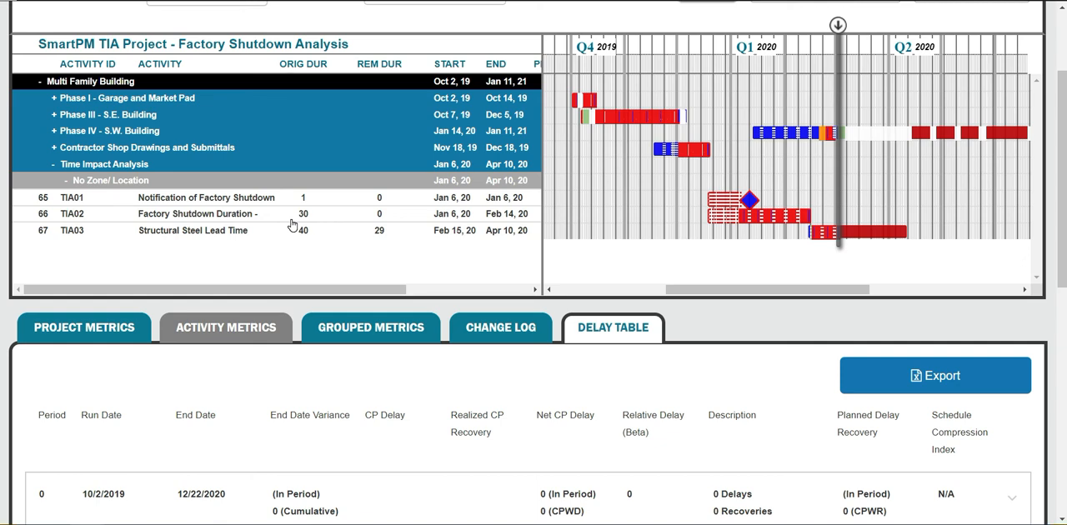
{"action": "left_click", "coordinate": [293, 220]}
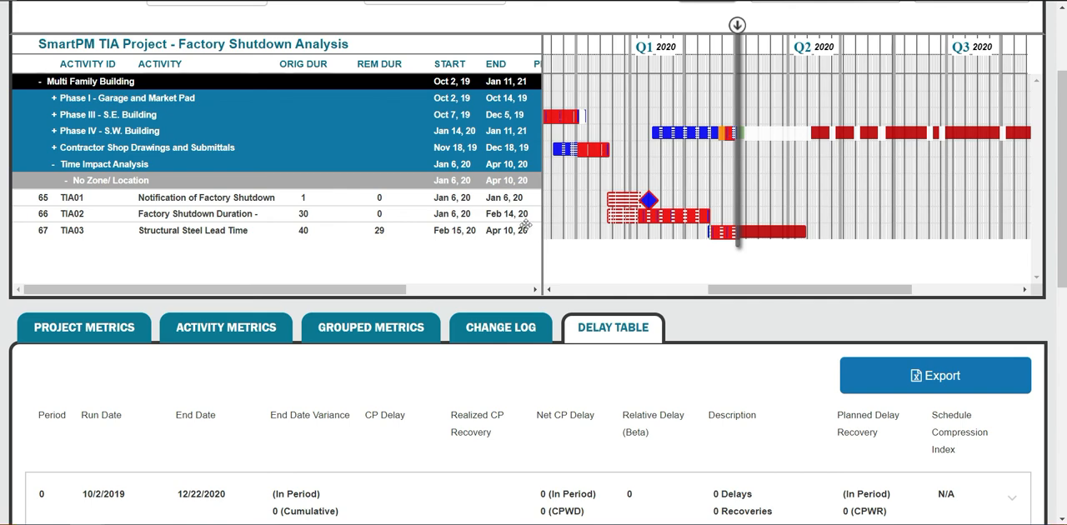
{"action": "left_click", "coordinate": [54, 131]}
{"action": "left_click", "coordinate": [68, 149]}
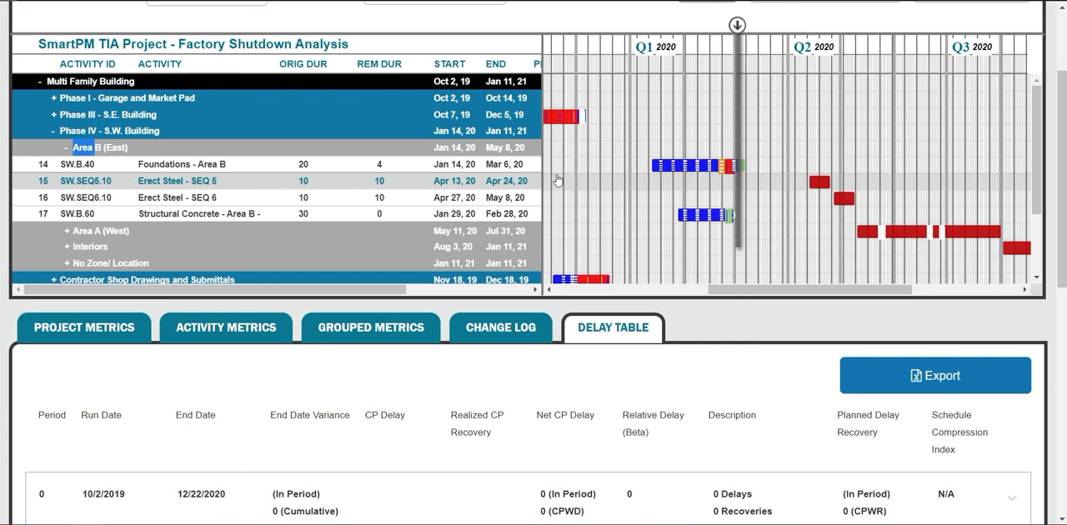
{"action": "scroll", "coordinate": [558, 181], "scroll_direction": "down", "scroll_amount": 3}
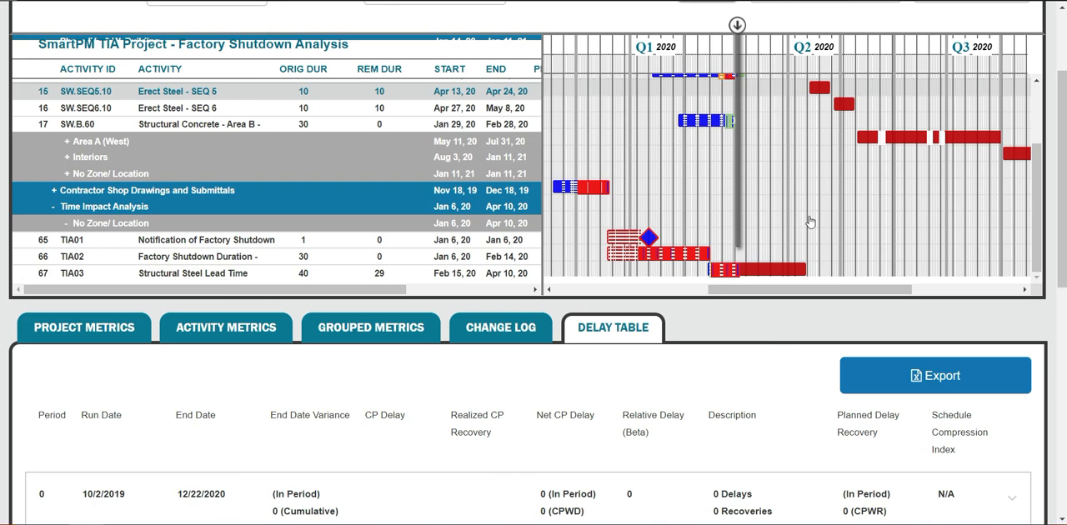
Step: Expand the delays for period 2, run date 12/2/2019, in the delay table and compare them with the TIA activities on the Gantt chart
{"action": "scroll", "coordinate": [658, 375], "scroll_direction": "down", "scroll_amount": 1}
{"action": "scroll", "coordinate": [658, 377], "scroll_direction": "down", "scroll_amount": 5}
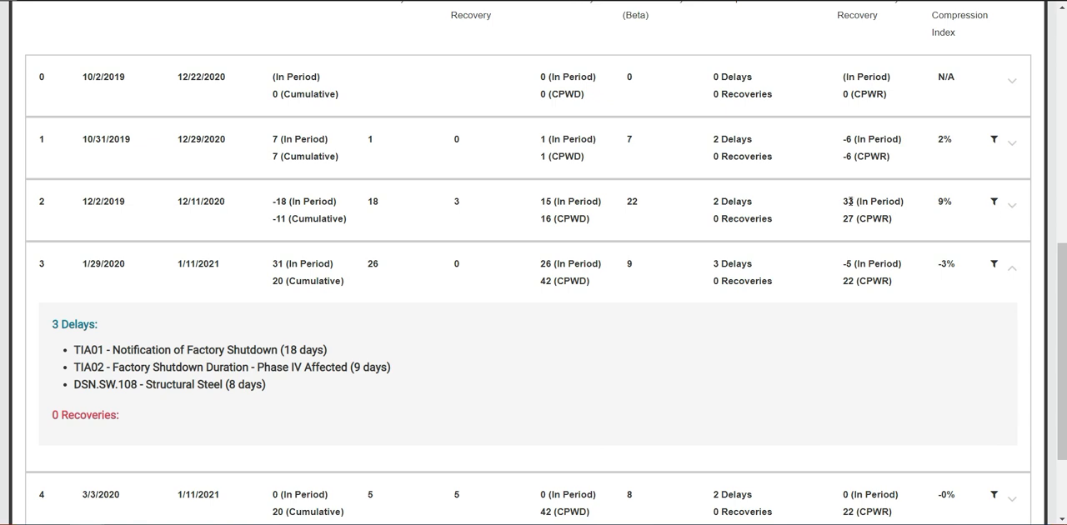
{"action": "left_click_drag", "start_coordinate": [842, 200], "coordinate": [849, 201]}
{"action": "left_click", "coordinate": [1014, 206]}
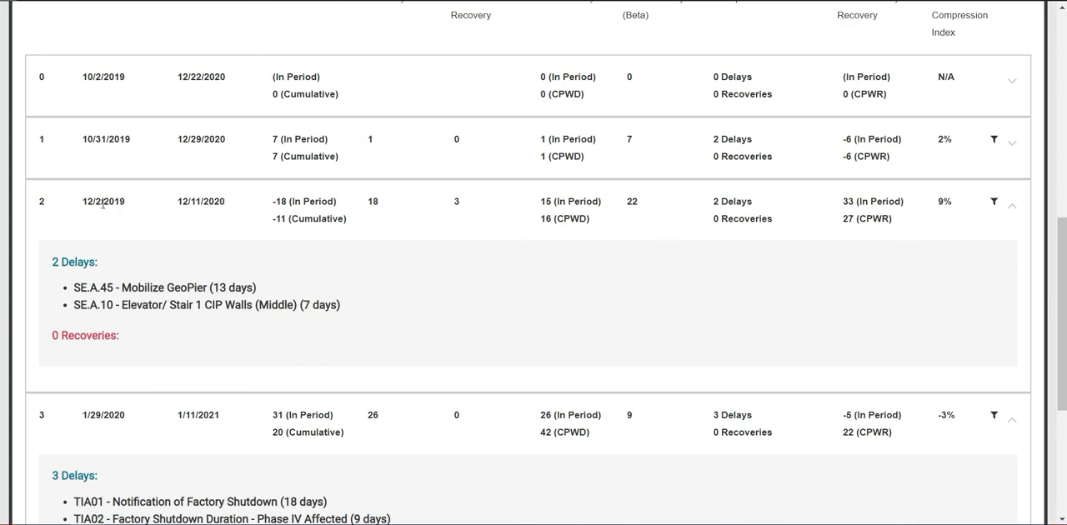
{"action": "scroll", "coordinate": [162, 245], "scroll_direction": "up", "scroll_amount": 3}
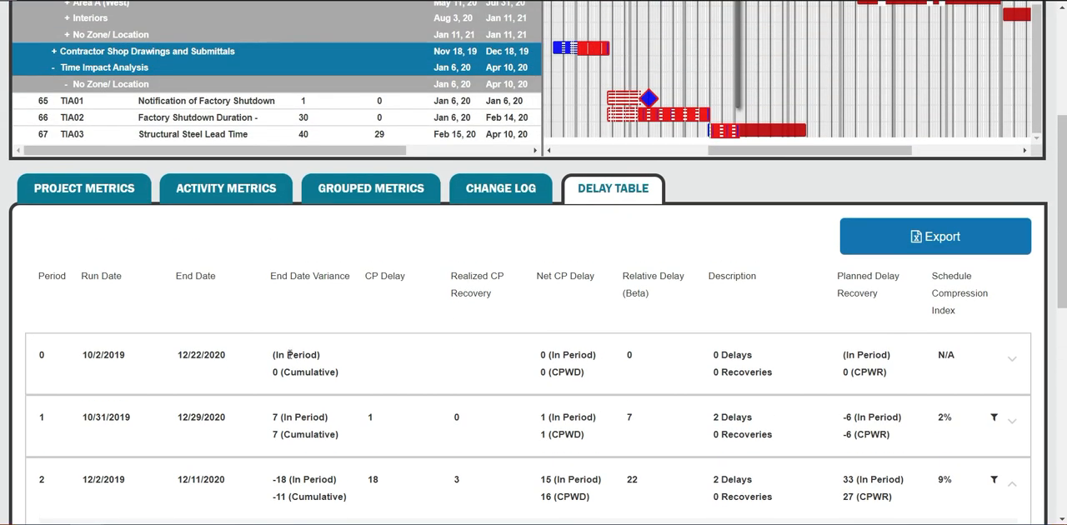
{"action": "scroll", "coordinate": [512, 237], "scroll_direction": "up", "scroll_amount": 1}
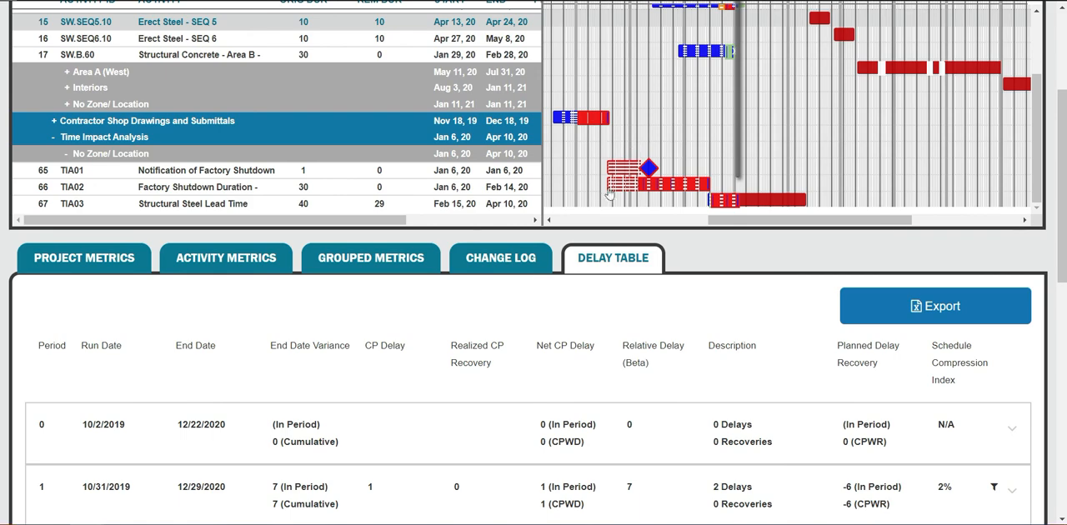
{"action": "scroll", "coordinate": [775, 279], "scroll_direction": "up", "scroll_amount": 1}
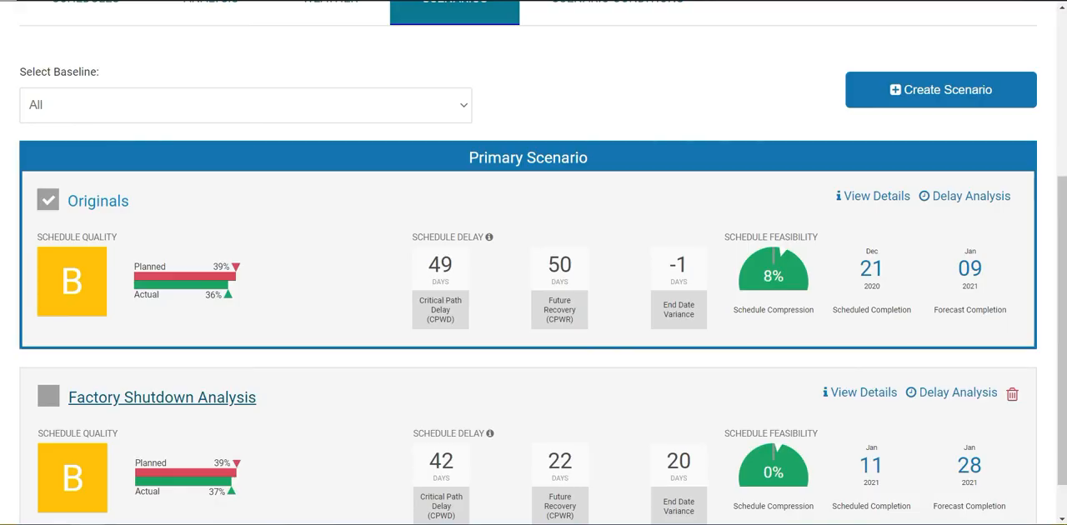
Step: Open the project's delay analysis for the Originals scenario and export its delay table to Excel
{"action": "scroll", "coordinate": [212, 211], "scroll_direction": "up", "scroll_amount": 3}
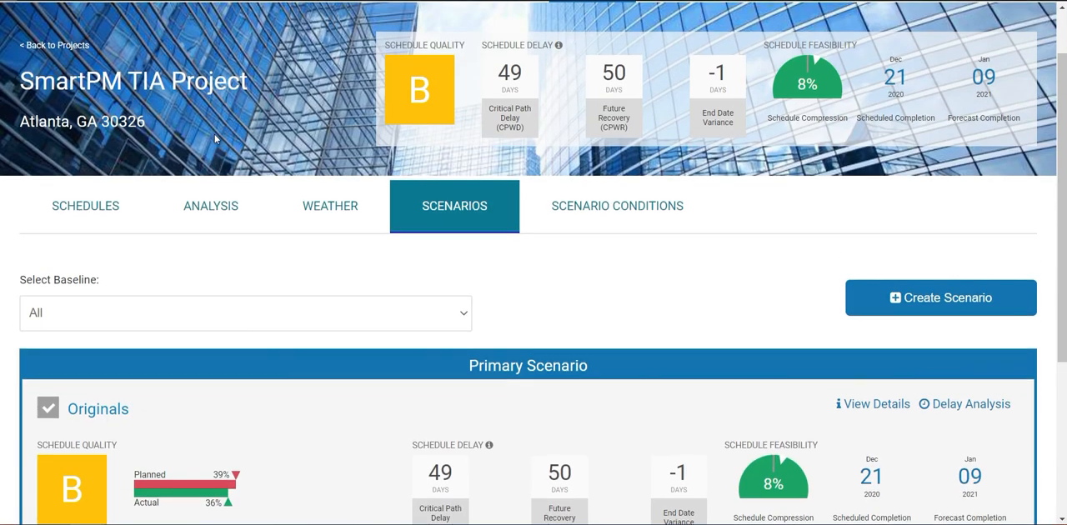
{"action": "left_click", "coordinate": [212, 211]}
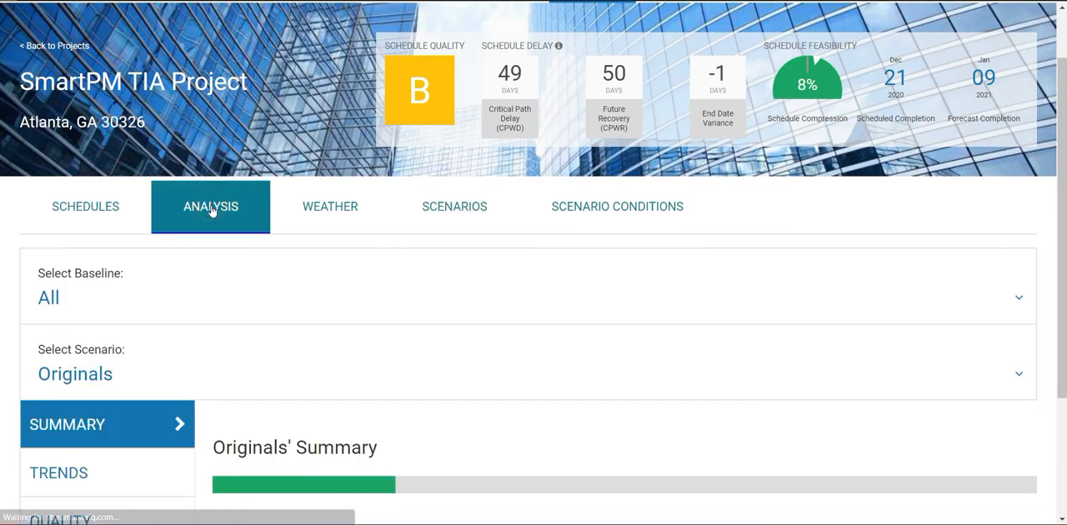
{"action": "scroll", "coordinate": [223, 311], "scroll_direction": "down", "scroll_amount": 3}
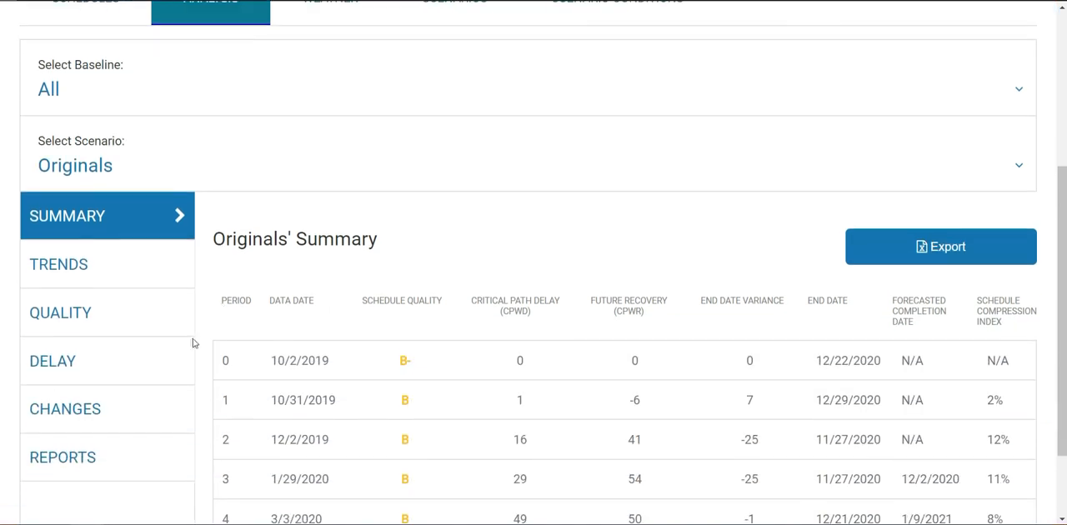
{"action": "left_click", "coordinate": [171, 369]}
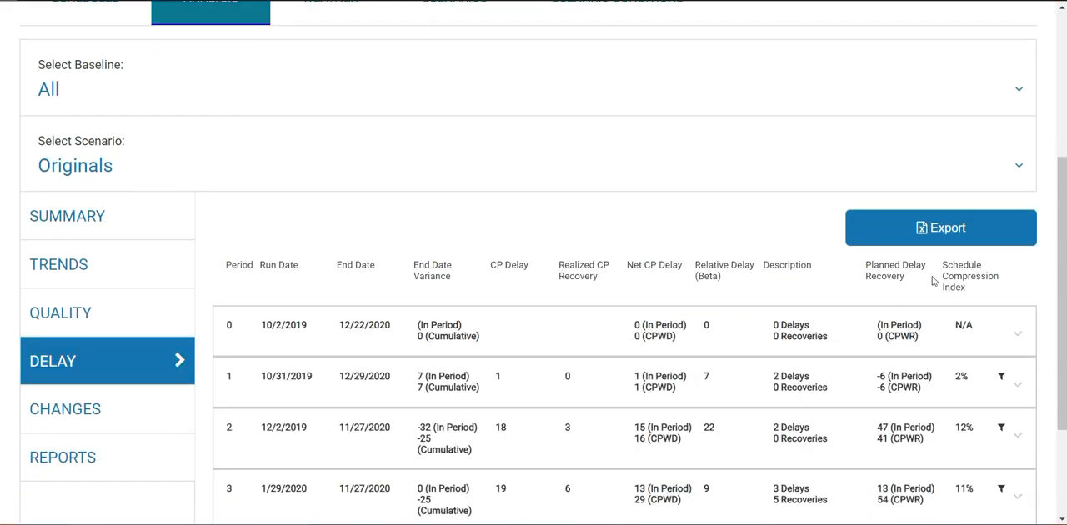
{"action": "left_click", "coordinate": [483, 171]}
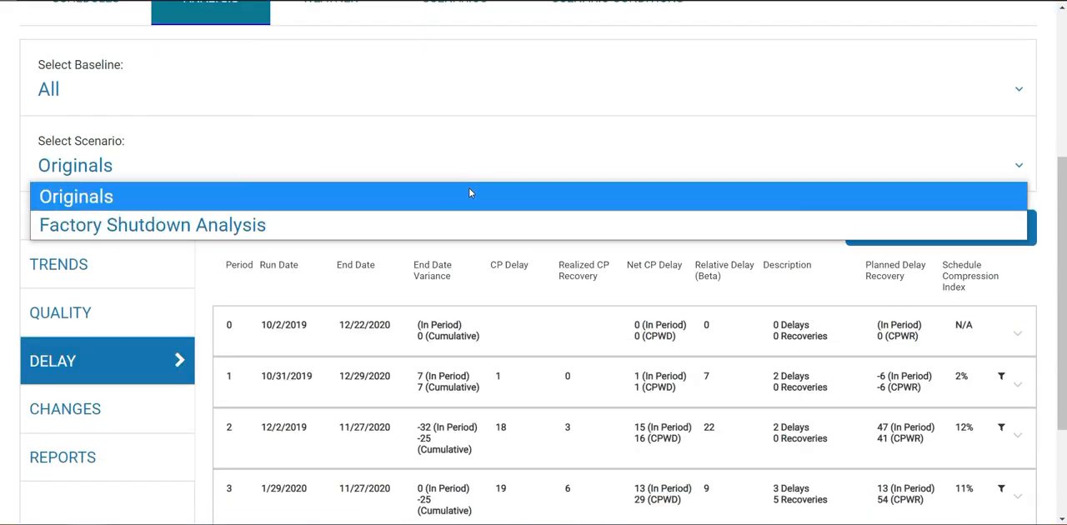
{"action": "left_click", "coordinate": [725, 256]}
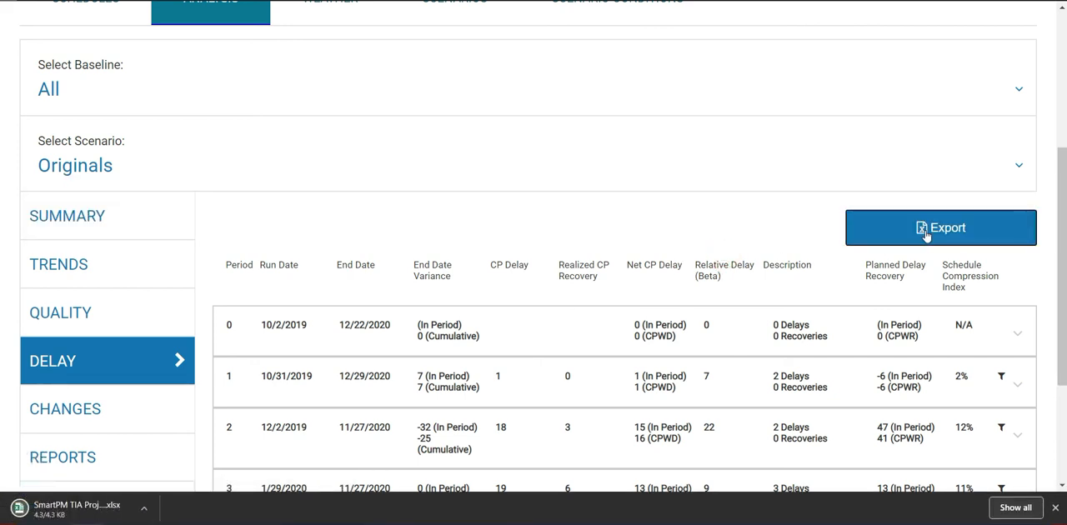
{"action": "left_click", "coordinate": [1055, 508]}
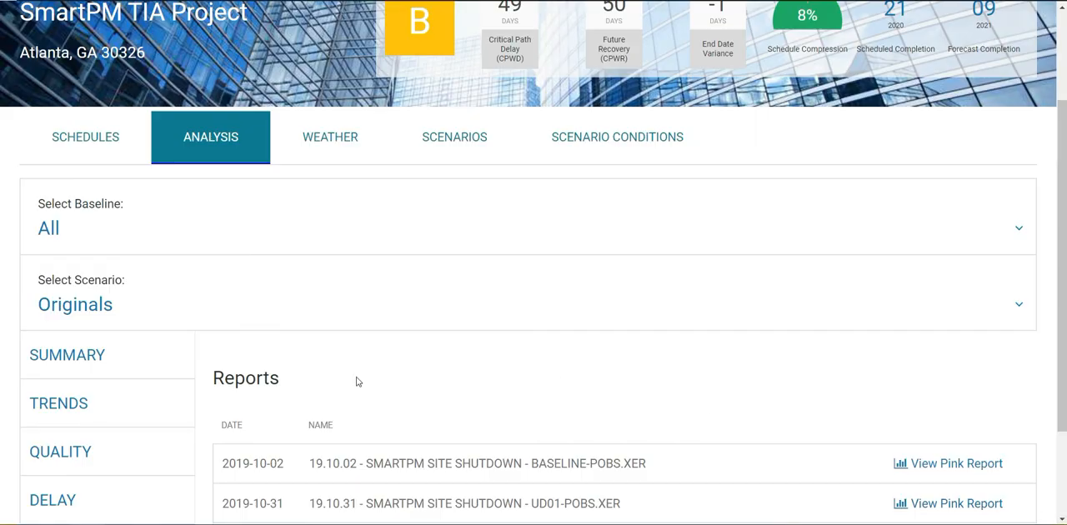
Step: Examine the list of Pink Reports available for the Originals scenario's schedule updates
{"action": "scroll", "coordinate": [340, 370], "scroll_direction": "down", "scroll_amount": 1}
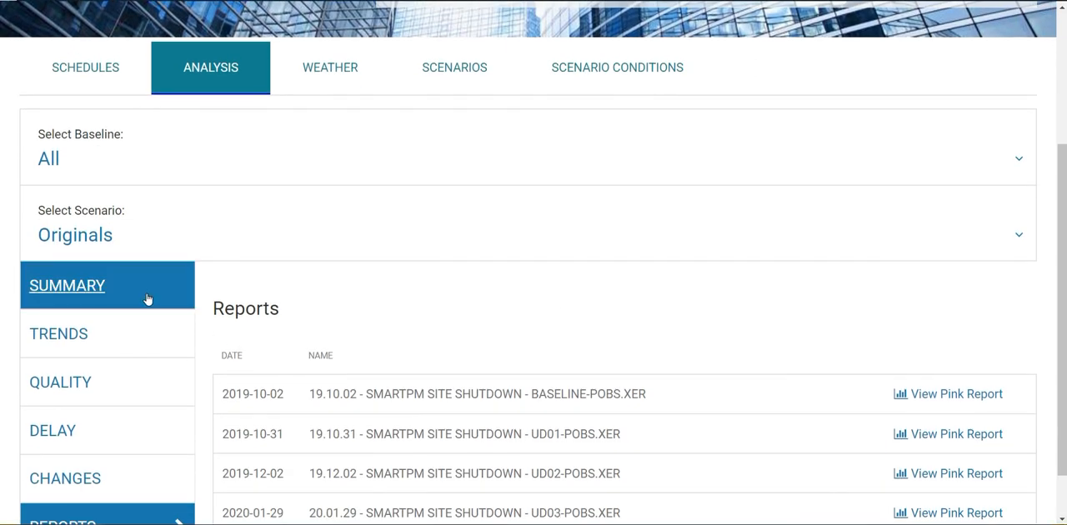
{"action": "scroll", "coordinate": [150, 317], "scroll_direction": "down", "scroll_amount": 1}
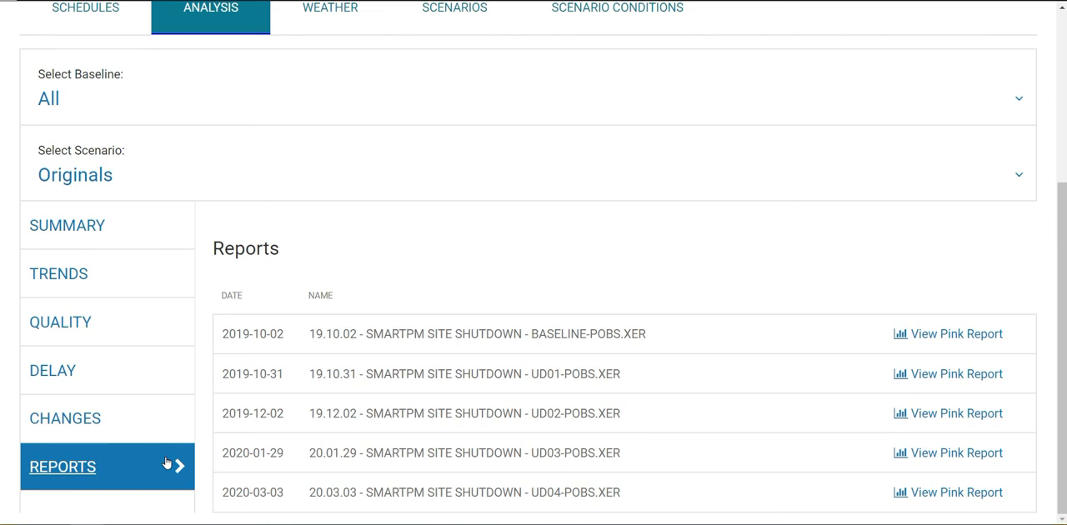